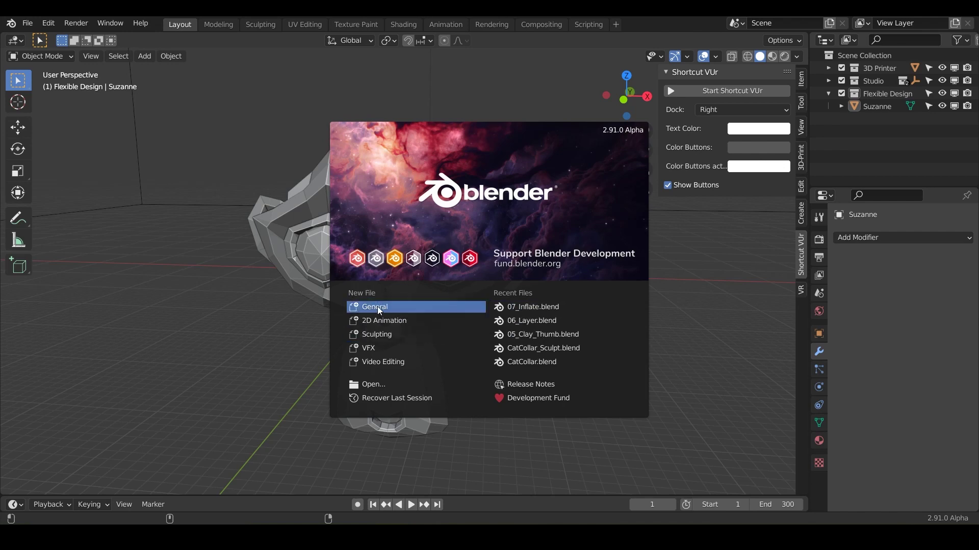
Close the splash and save the Suzanne scene under the new name 08_Blob
left_click(28, 23)
left_click(52, 120)
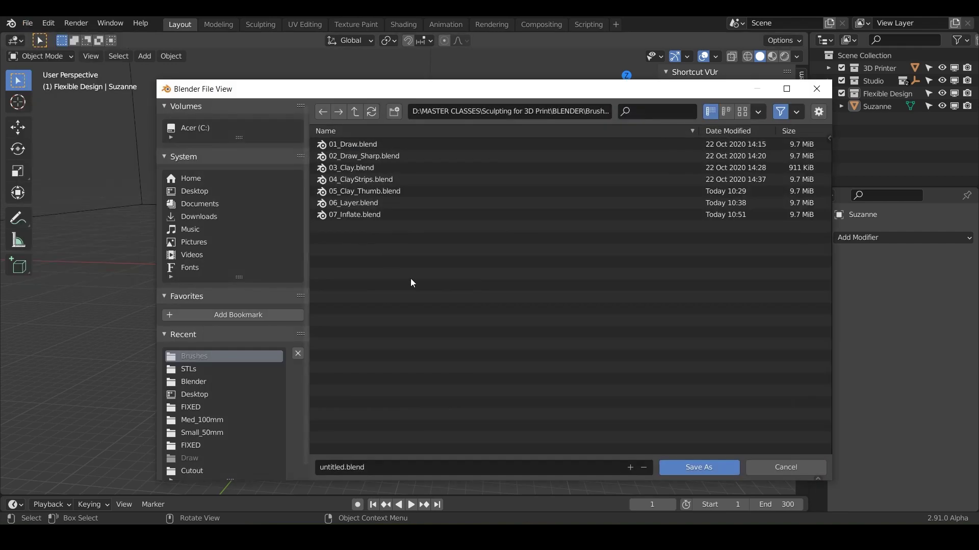
left_click(382, 468)
type("08_Blob")
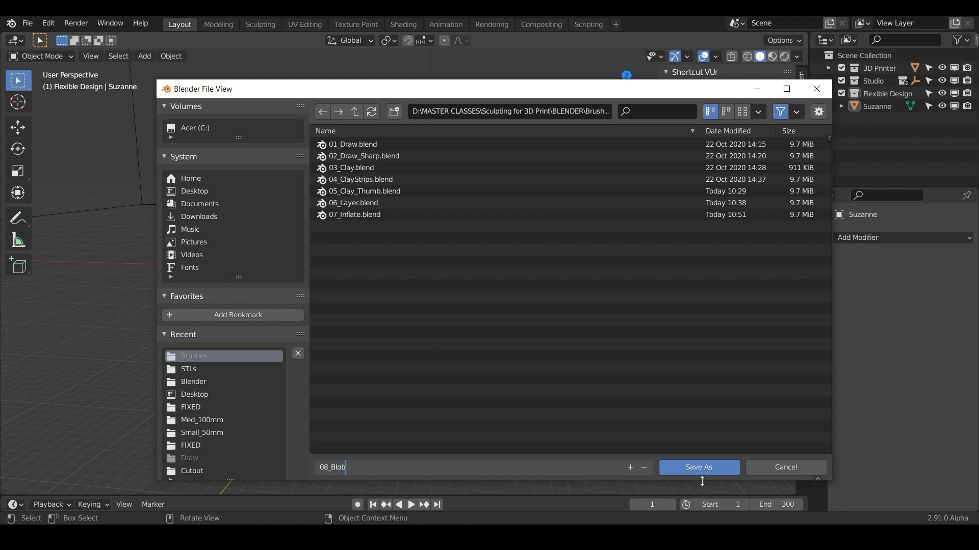
key("Return")
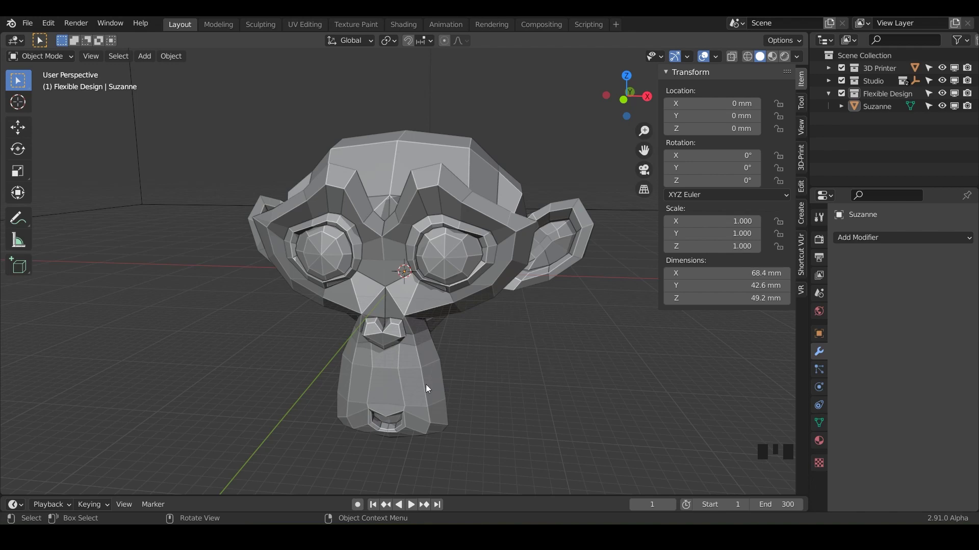
Select Suzanne and shade the viewport with the rainbow MatCap
left_click(448, 258)
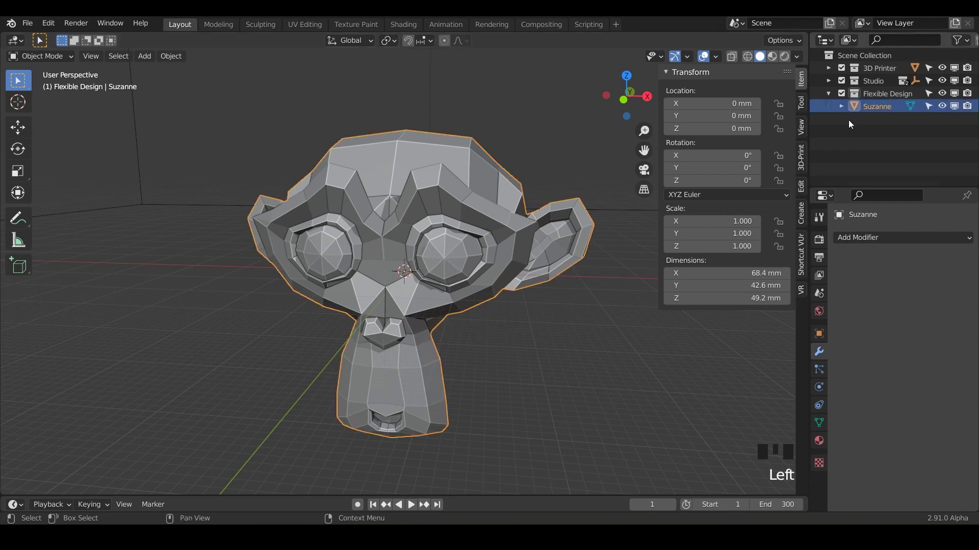
left_click(798, 55)
left_click(783, 116)
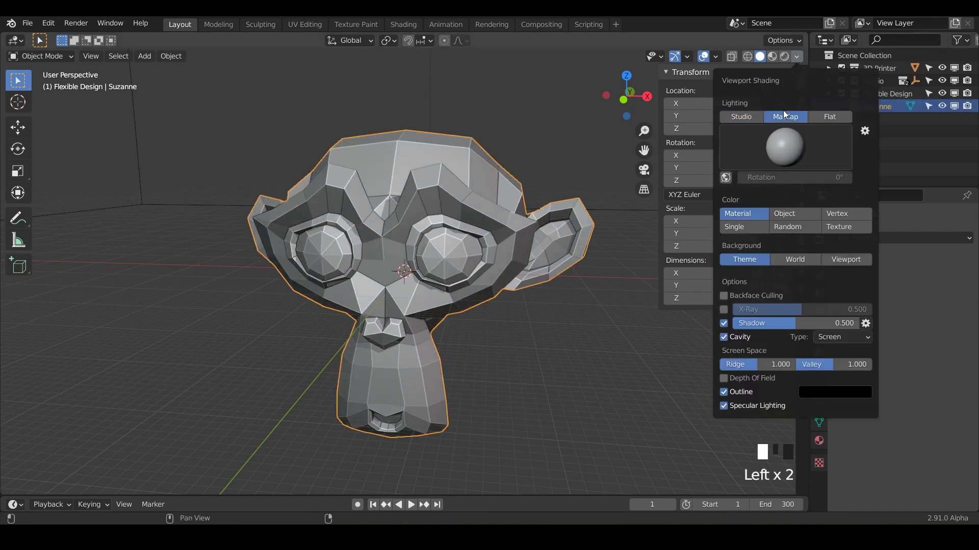
left_click(789, 141)
left_click(800, 198)
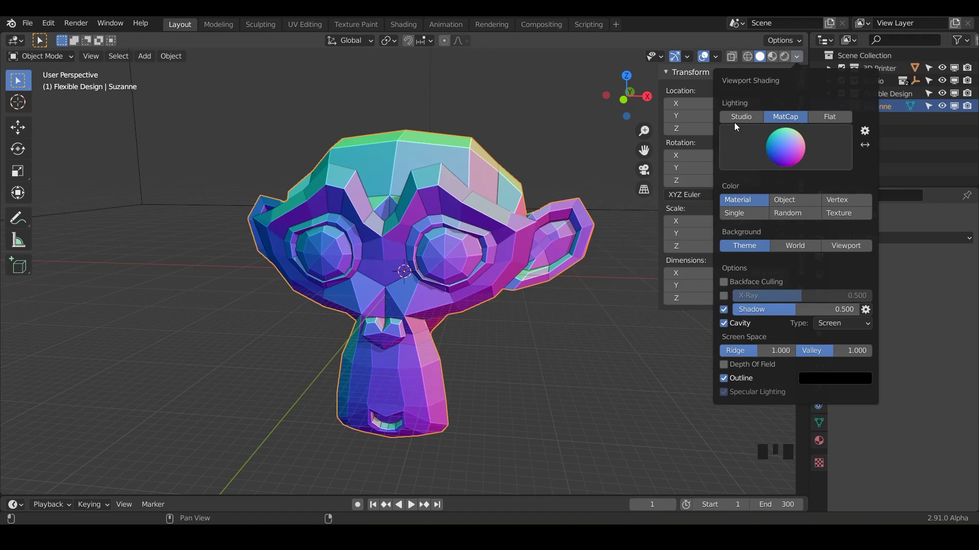
Add a Multiresolution modifier and subdivide it six times to level 6
left_click(867, 237)
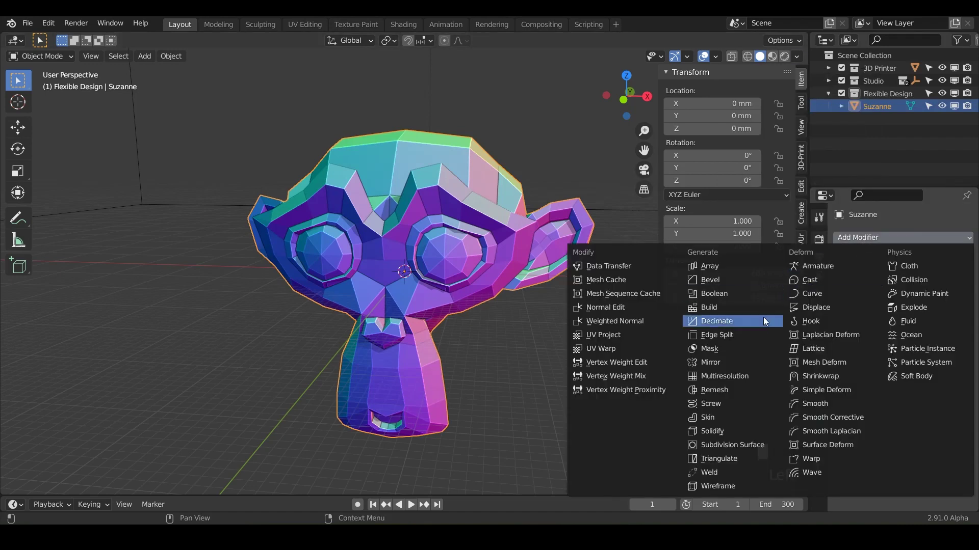
left_click(735, 376)
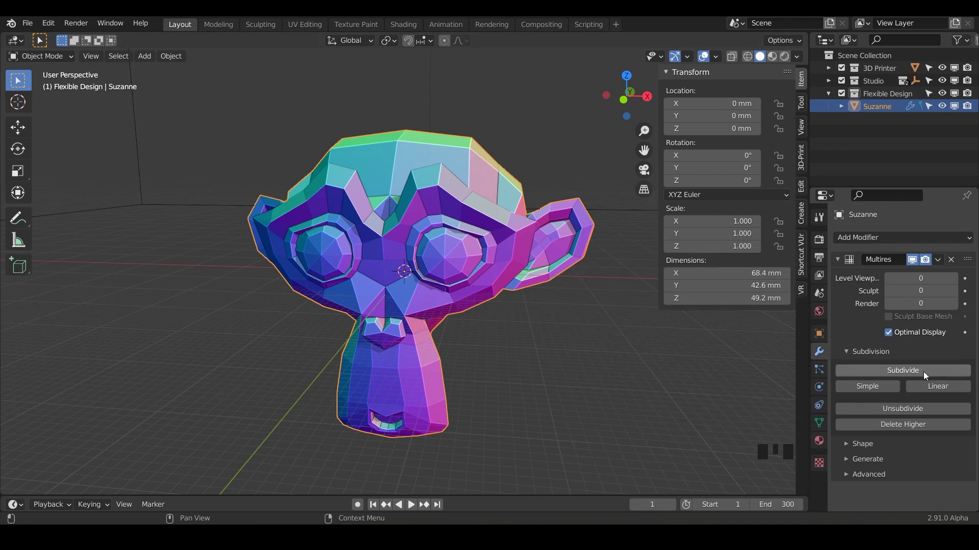
left_click(892, 370)
left_click(891, 370)
left_click(891, 370)
left_click(891, 370)
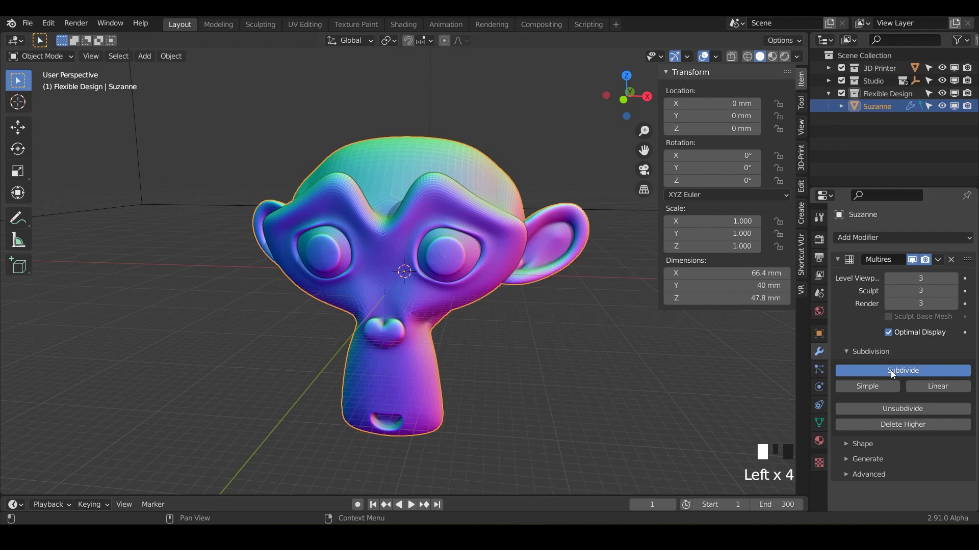
left_click(891, 370)
left_click(891, 370)
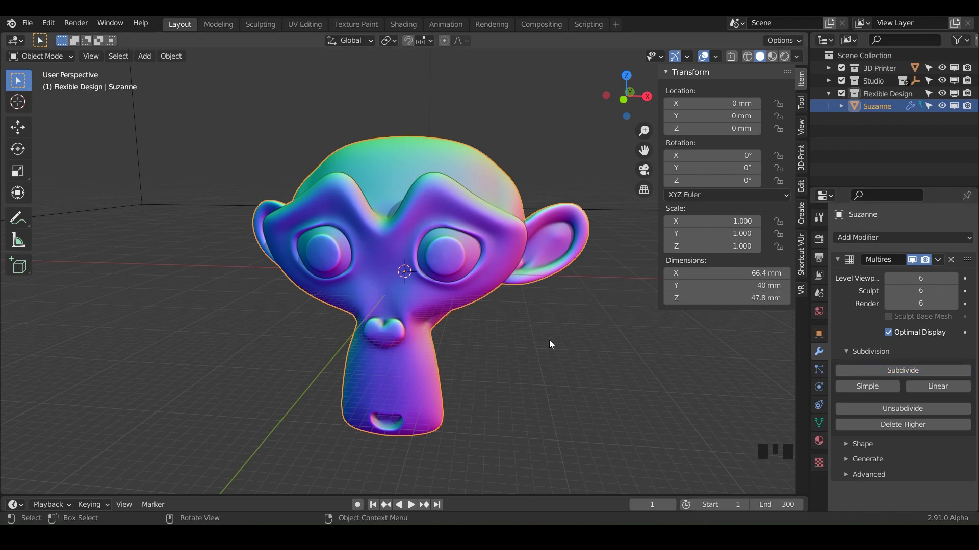
Save the file with Ctrl+S and turn on the Statistics viewport overlay
key("ctrl")
key("ctrl+s")
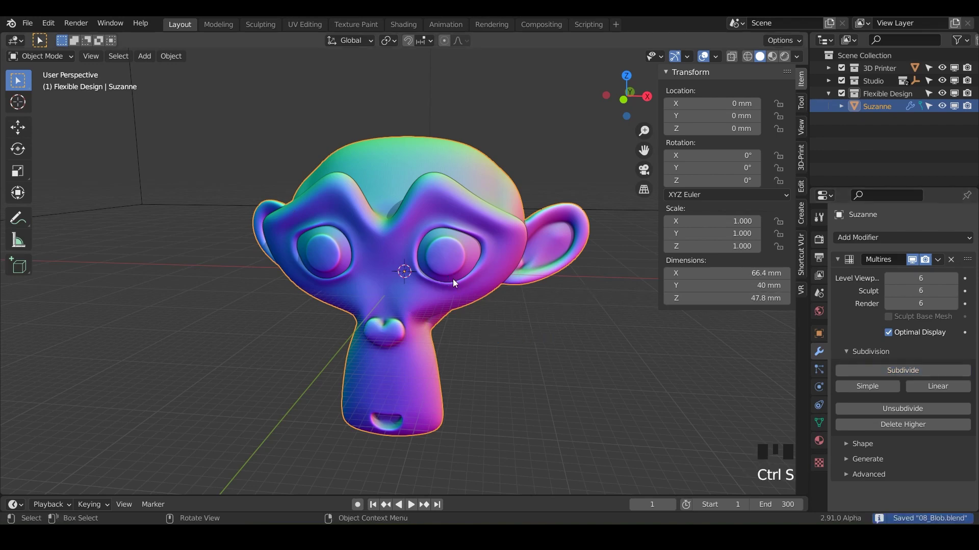
left_click(712, 56)
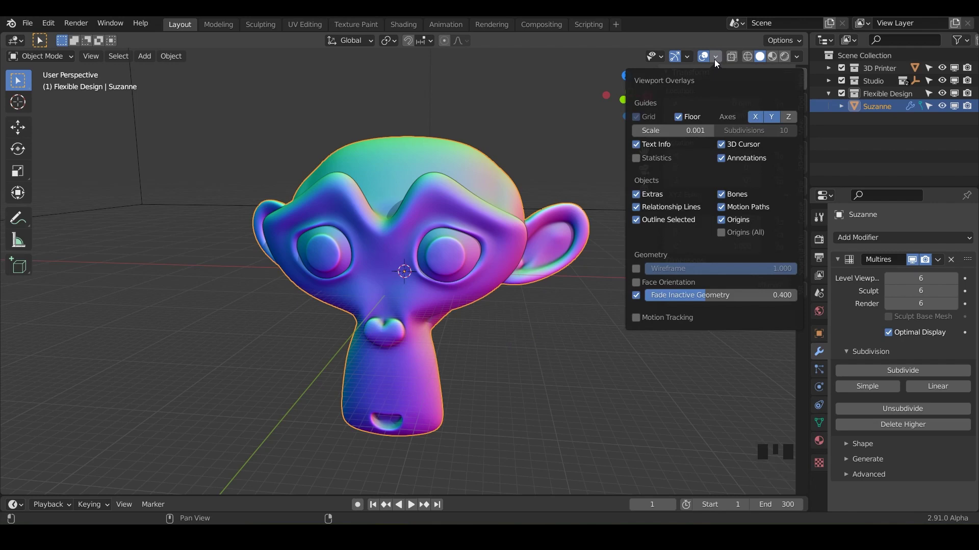
left_click(636, 159)
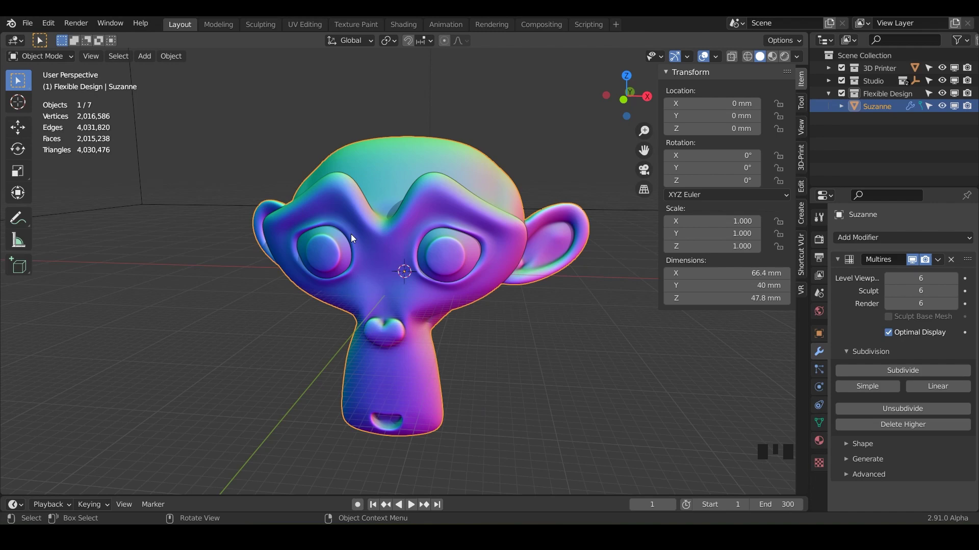
Enter Sculpt Mode on Suzanne and choose the Blob brush from the widened toolbar
left_click(38, 57)
key("ctrl+Tab")
left_click(361, 340)
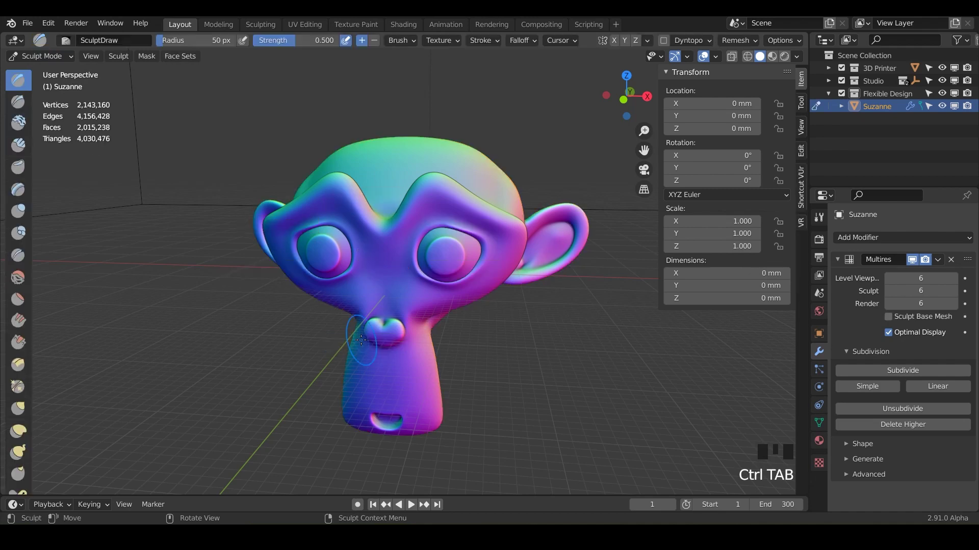
middle_click_drag(425, 268, 410, 246)
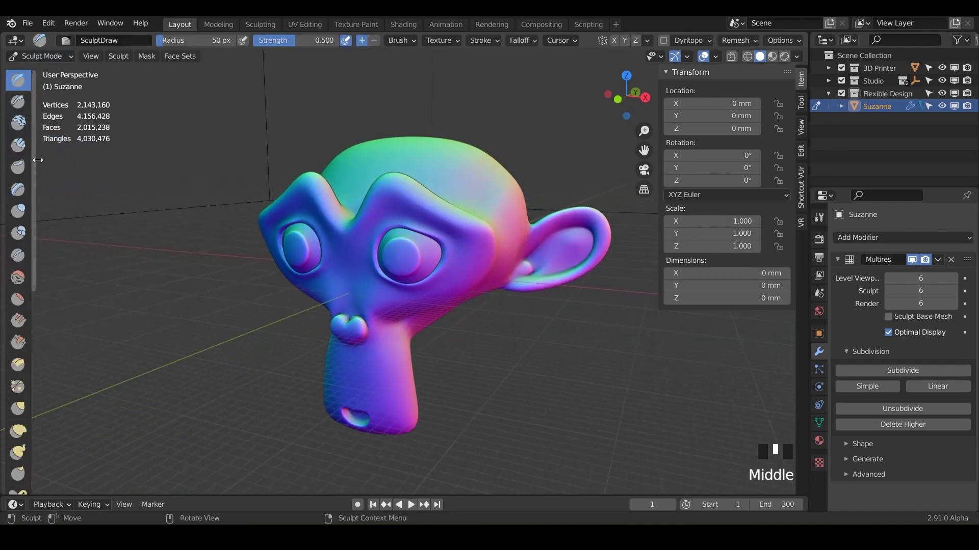
left_click_drag(37, 160, 131, 160)
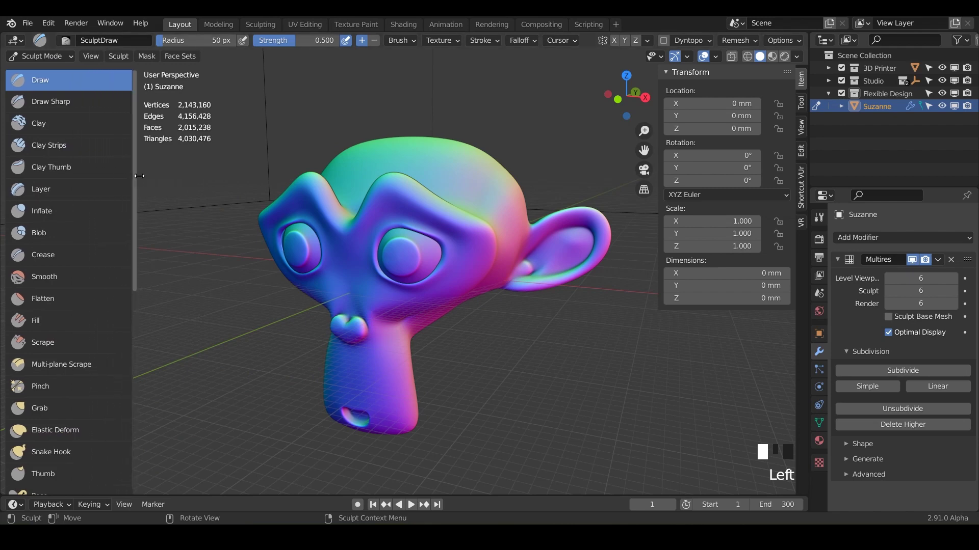
left_click(45, 235)
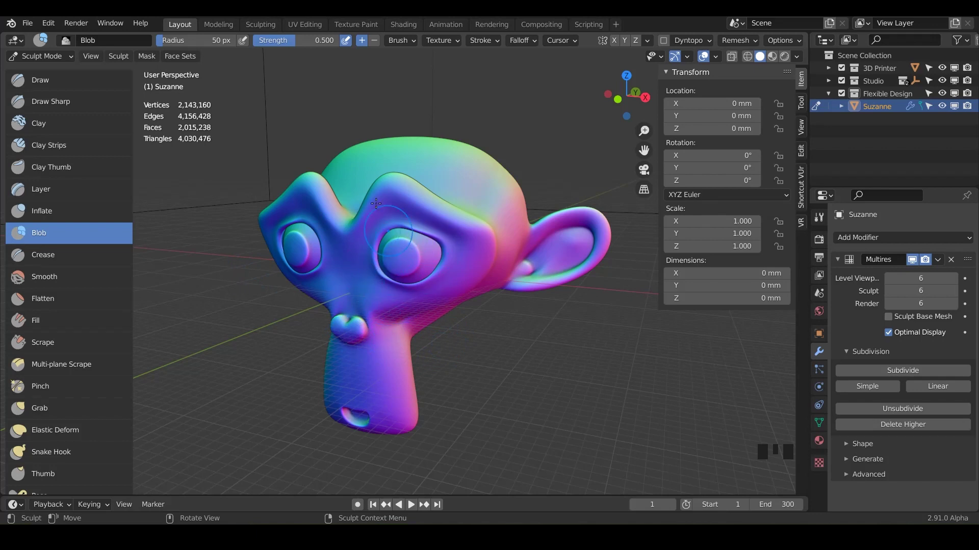
Zoom in on the eye from the front and dab Blob strokes at its centre
middle_click_drag(399, 200, 372, 218)
scroll(394, 225, "up", 2)
scroll(372, 218, "up", 2)
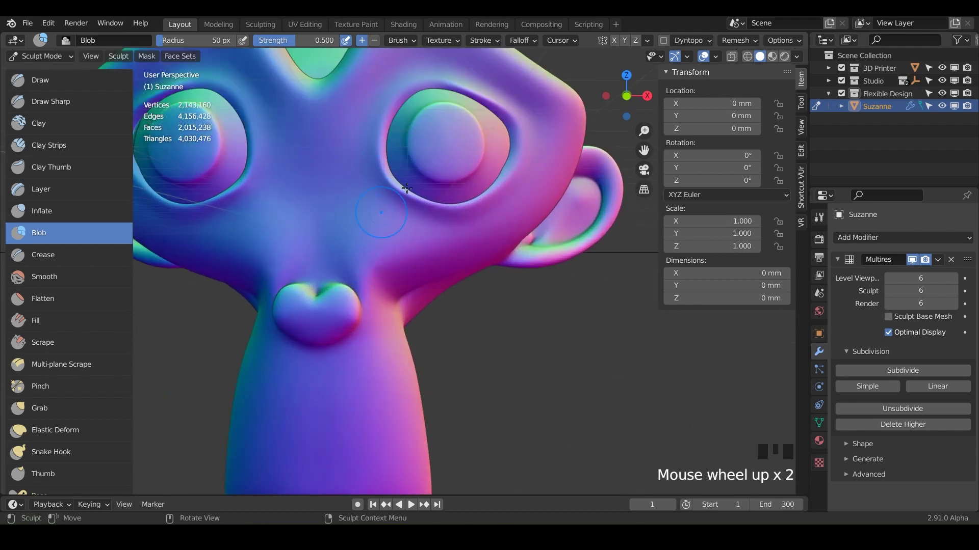
left_click(447, 141)
left_click(447, 142)
left_click(447, 141)
left_click(446, 141)
left_click(446, 142)
left_click(446, 141)
left_click(446, 142)
left_click(446, 142)
left_click(446, 141)
left_click(446, 141)
left_click(446, 141)
left_click(446, 141)
left_click(446, 142)
left_click(446, 141)
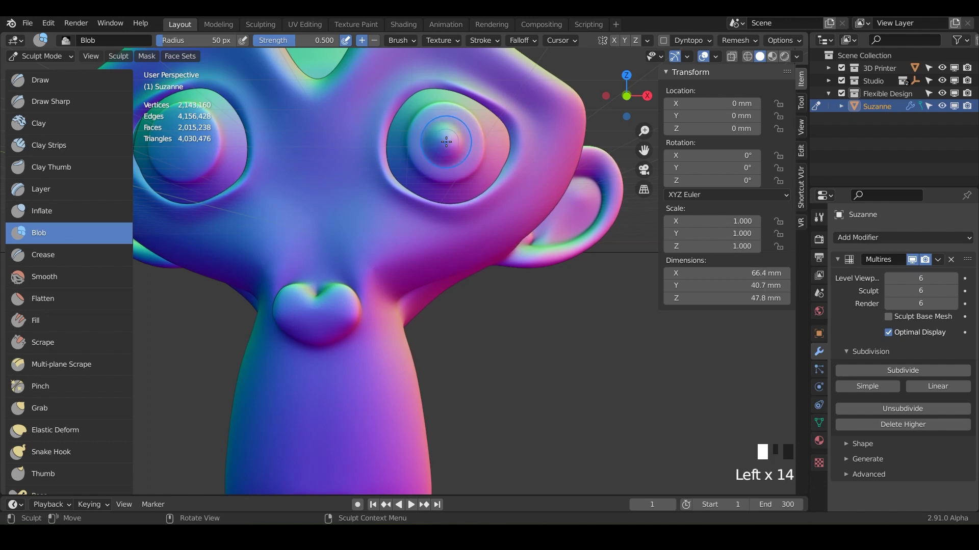
left_click(446, 142)
left_click(446, 142)
left_click(446, 141)
left_click(446, 141)
left_click(446, 142)
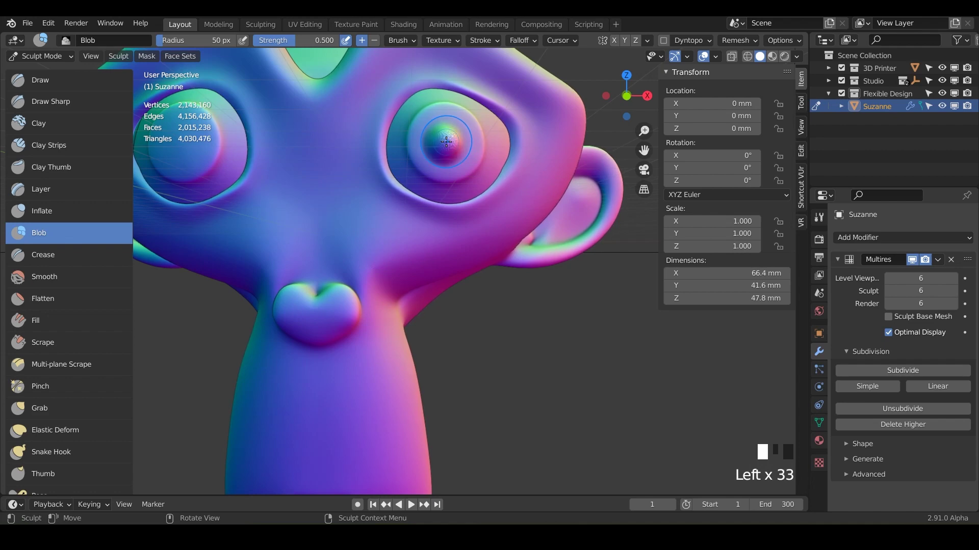
Check the blob from the side and undo the oversized strokes with Ctrl+Z
middle_click_drag(446, 141, 491, 265)
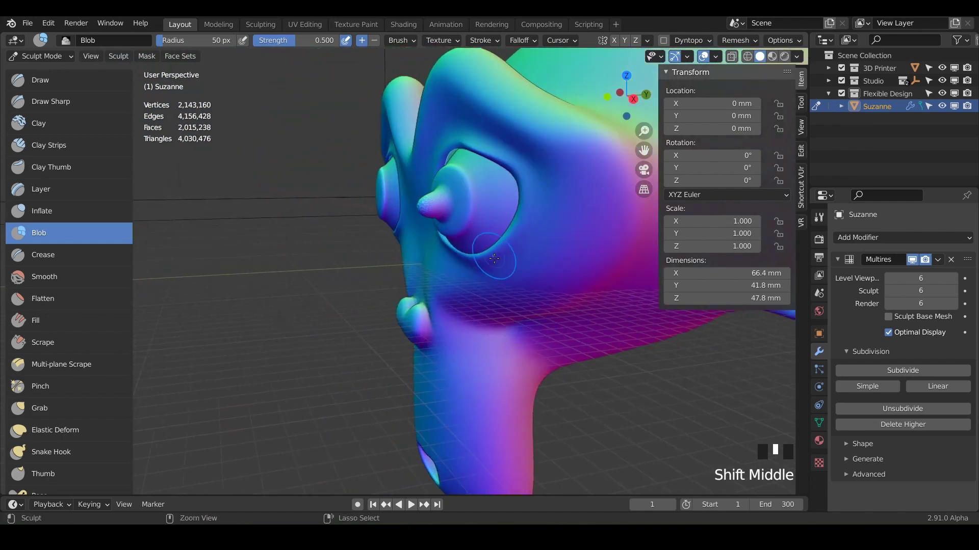
key("ctrl+z")
key("ctrl+z")
key("ctrl+z")
key("ctrl+z")
key("ctrl+z")
key("ctrl+z")
key("ctrl+z")
key("ctrl+z")
key("ctrl+z")
key("ctrl+z")
key("ctrl+z")
key("ctrl+z")
key("ctrl+z")
key("ctrl+z")
key("ctrl+z")
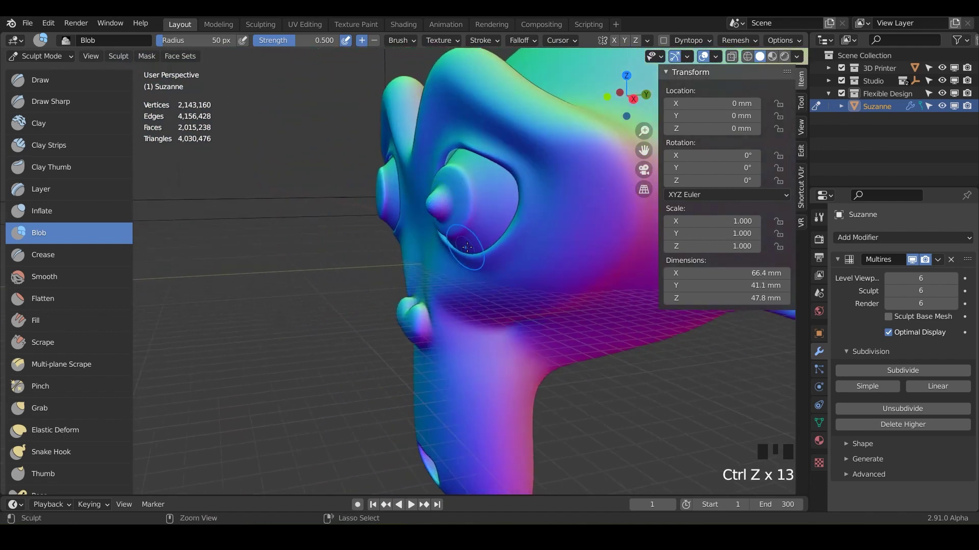
key("ctrl+z")
key("ctrl+z")
key("ctrl+z")
key("ctrl+z")
middle_click_drag(473, 248, 548, 308)
scroll(582, 245, "up", 3)
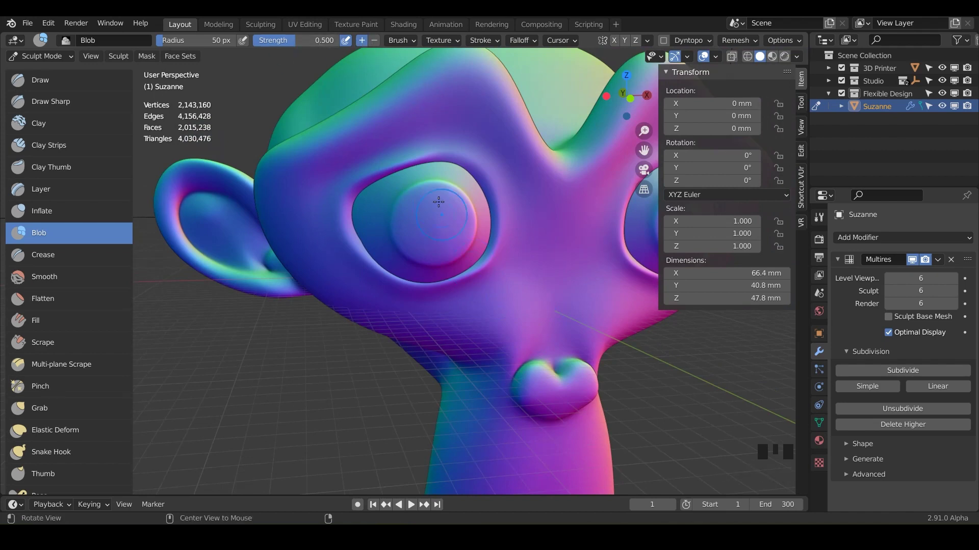
Ctrl-click the Blob brush repeatedly on the eye centre to press in a hollow pupil
middle_click_drag(442, 196, 389, 239)
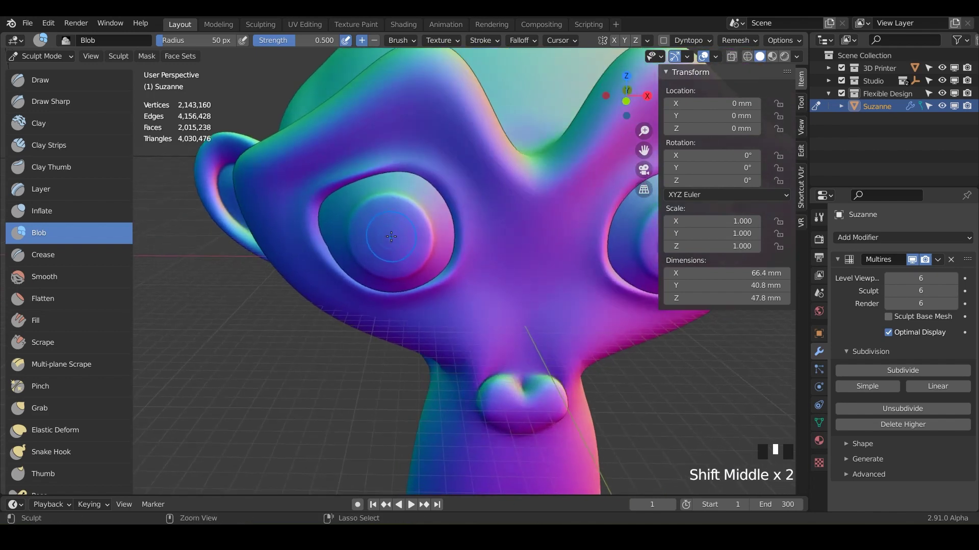
left_click(388, 239, "ctrl")
triple_click(388, 238, "ctrl")
double_click(390, 237, "ctrl")
triple_click(391, 236, "ctrl")
triple_click(391, 236, "ctrl")
double_click(391, 236, "ctrl")
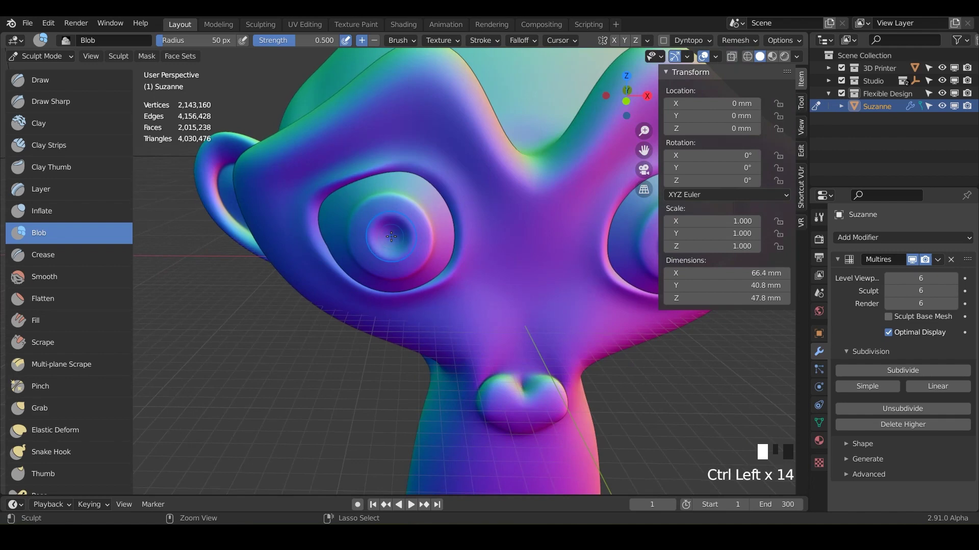
triple_click(391, 236, "ctrl")
triple_click(391, 236, "ctrl")
left_click(391, 236, "ctrl")
mouse_move(390, 236)
middle_mouse_down()
mouse_move(519, 329)
mouse_move(574, 312)
middle_mouse_up()
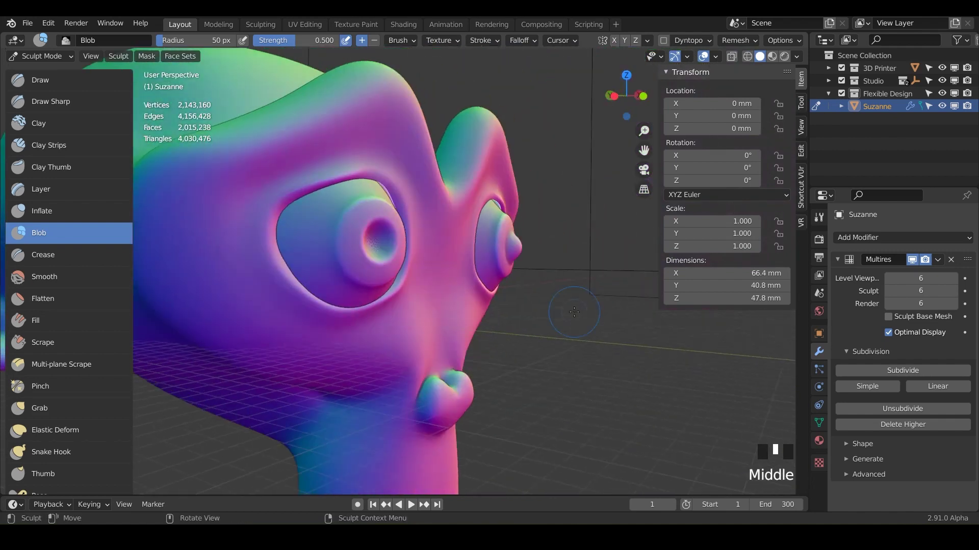
middle_click_drag(491, 321, 472, 218)
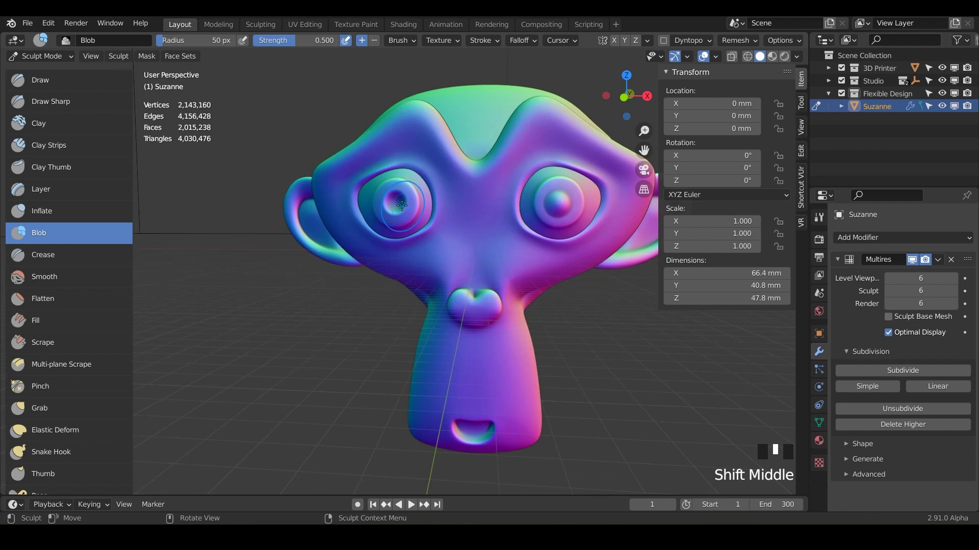
Zoom and pan the view to frame Suzanne's face from the front
scroll(402, 204, "up", 2)
middle_click_drag(401, 205, 372, 162, "shift")
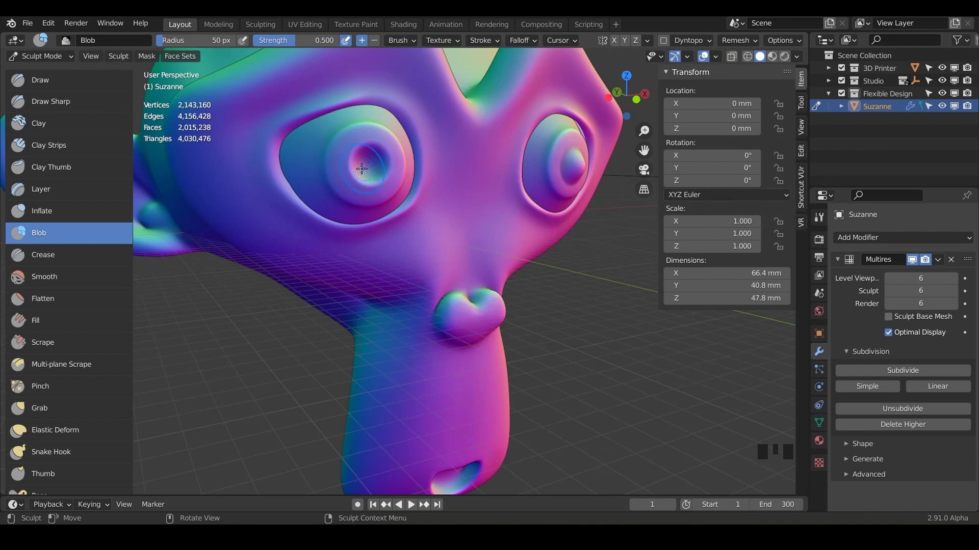
middle_click_drag(515, 182, 465, 275)
scroll(481, 211, "down", 4)
scroll(438, 244, "down", 6)
scroll(466, 277, "down", 1)
scroll(466, 278, "down", 1)
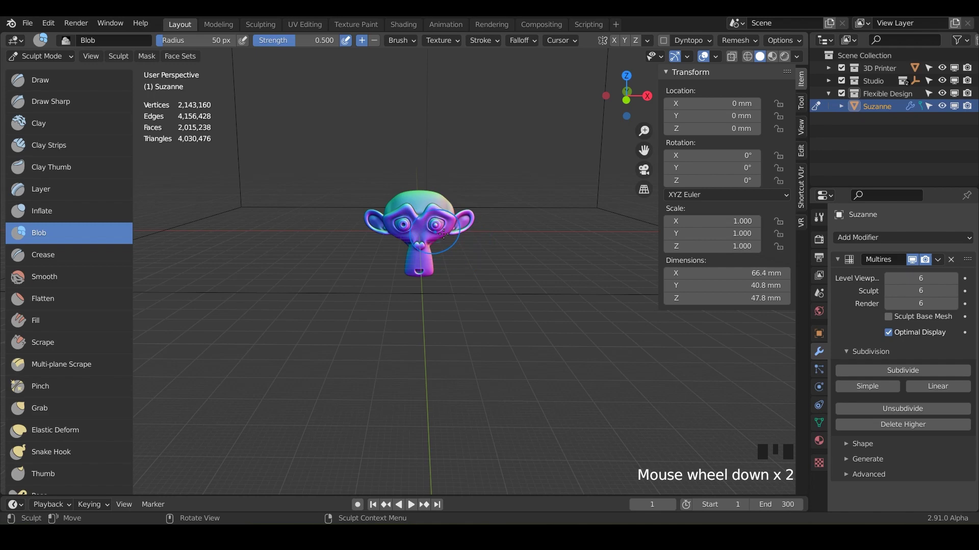
scroll(478, 237, "up", 2)
scroll(478, 237, "up", 2)
Orbit and pan so Suzanne's side and back face the viewer
mouse_move(478, 237)
middle_mouse_down("shift")
mouse_move(507, 238)
mouse_move(477, 235)
middle_mouse_up("shift")
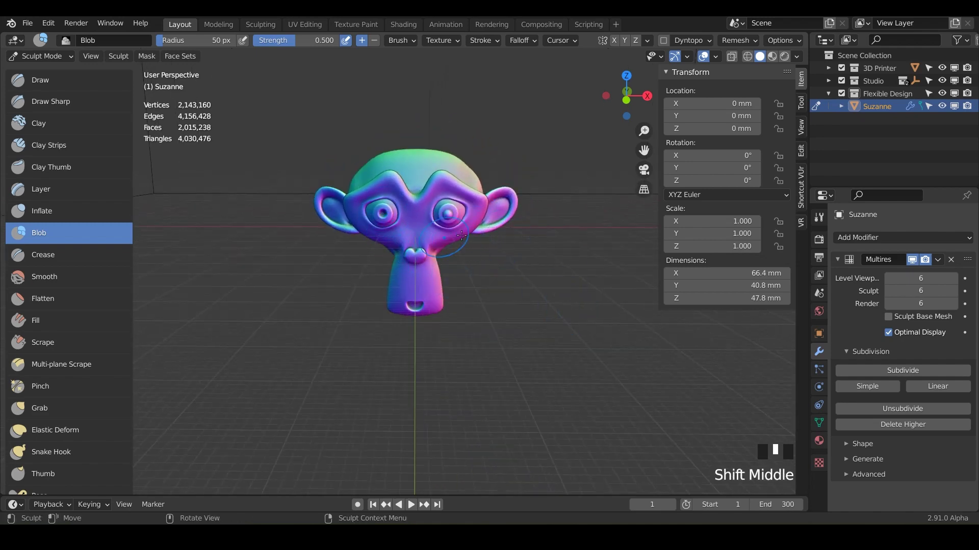
middle_click_drag(507, 236, 477, 293)
scroll(468, 253, "up", 5)
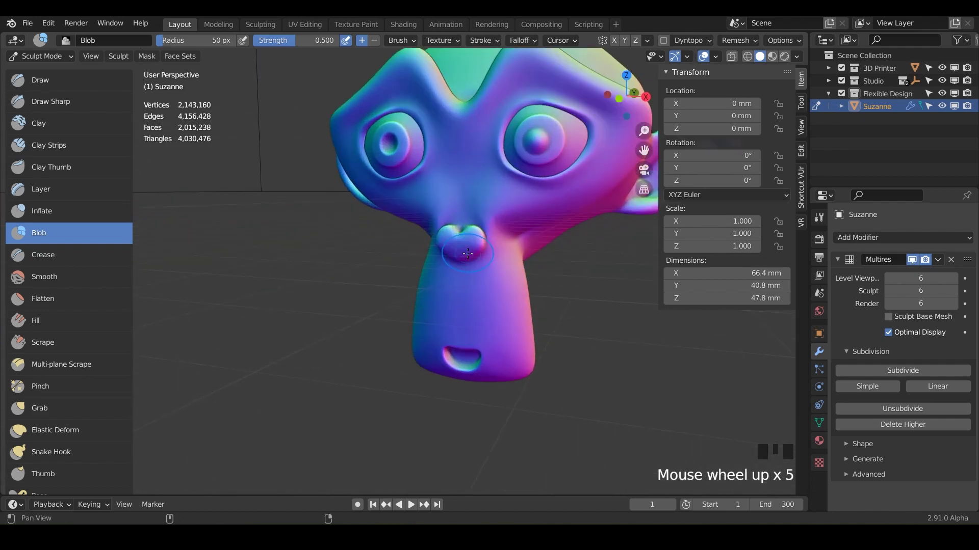
mouse_move(467, 253)
middle_mouse_down("shift")
mouse_move(438, 286)
mouse_move(275, 375)
mouse_move(255, 367)
mouse_move(426, 321)
mouse_move(388, 329)
mouse_move(408, 321)
middle_mouse_up("shift")
scroll(439, 285, "down", 2)
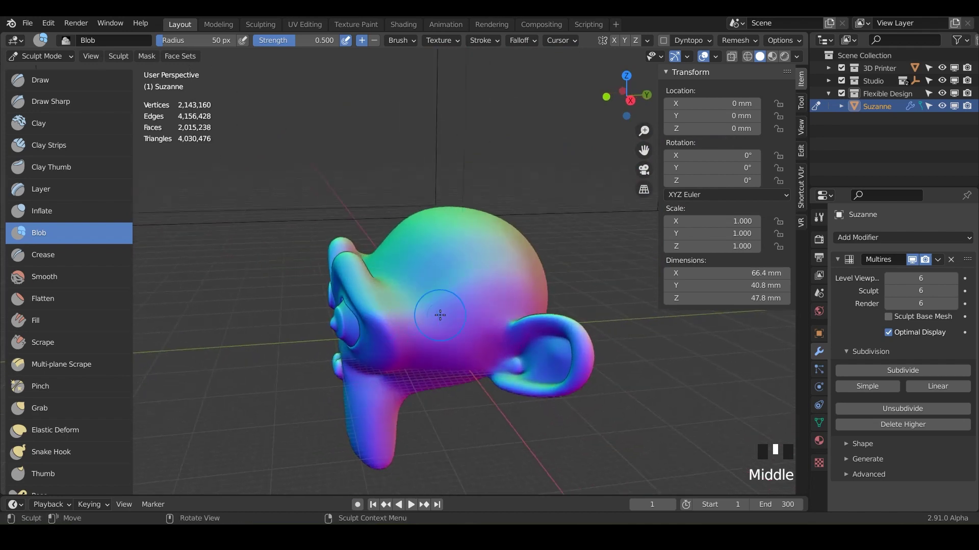
Set the Blob radius to 123 px and raise a bump on the back of the head
key("f")
left_click(469, 315)
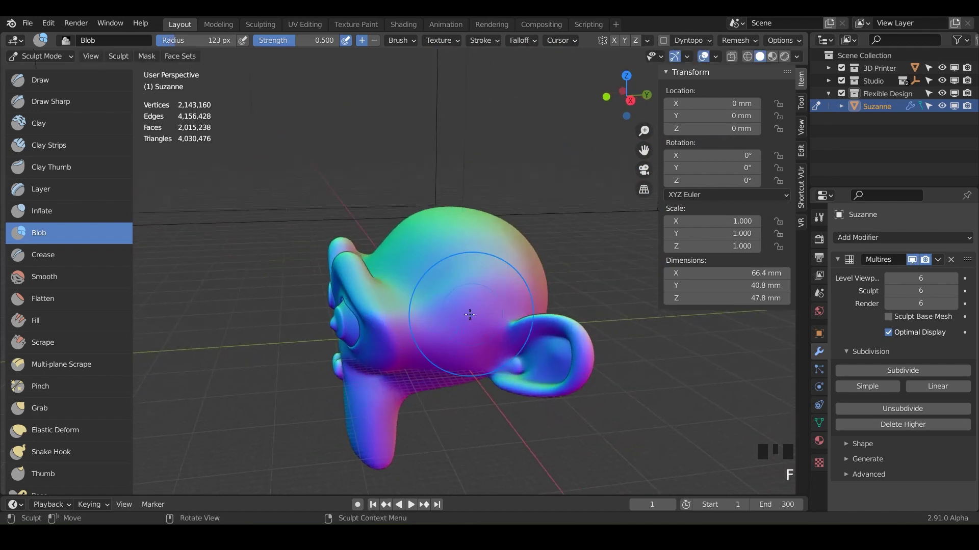
left_click(440, 304)
left_click(441, 304)
left_click(441, 305)
left_click(441, 304)
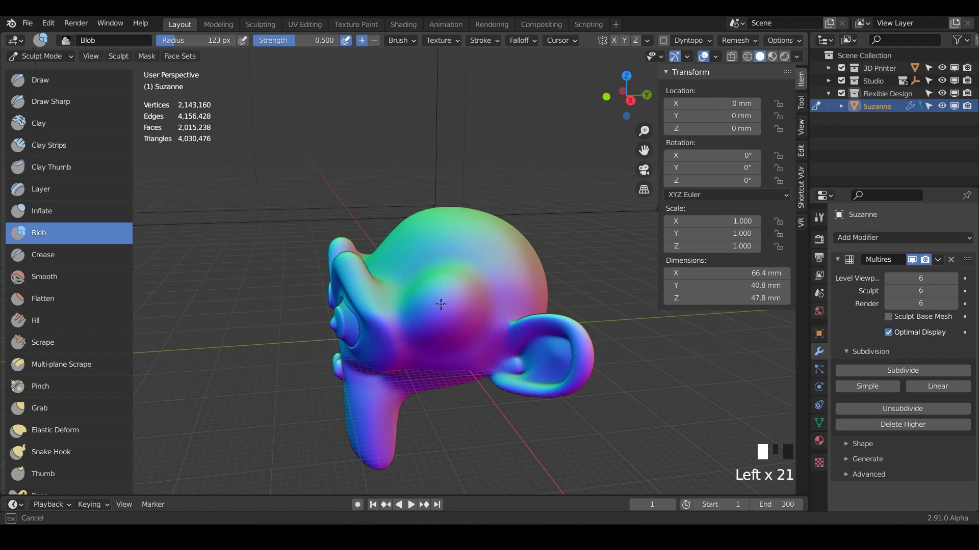
left_click(441, 304)
middle_click_drag(449, 311, 577, 328)
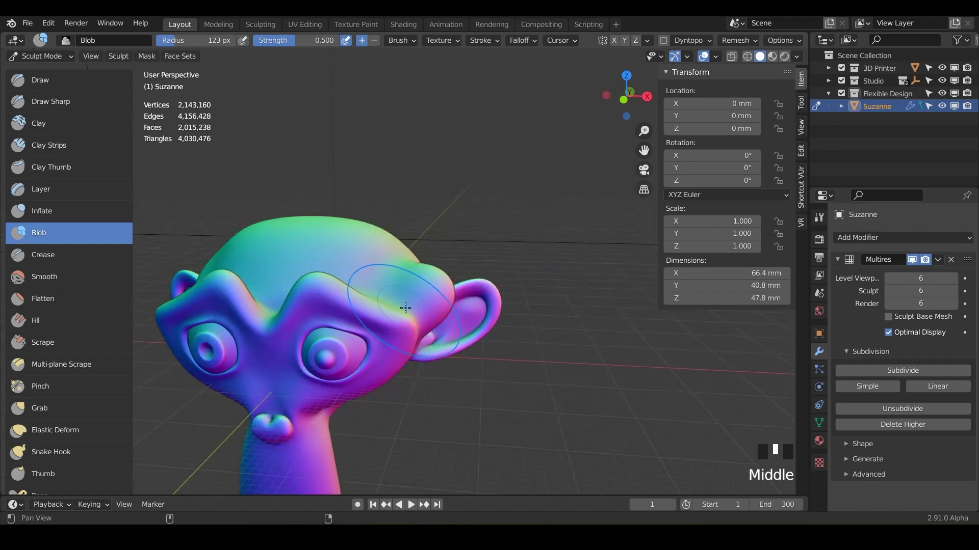
middle_click_drag(497, 319, 474, 281, "shift")
Build a large rounded bulge on top of Suzanne's head
left_click(460, 256)
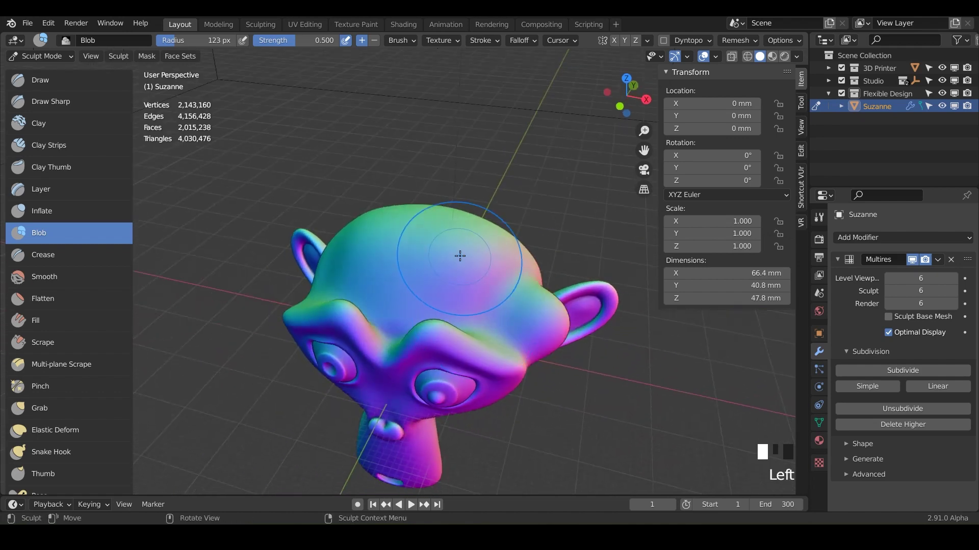
left_click(460, 256)
left_click(460, 256)
left_click(459, 255)
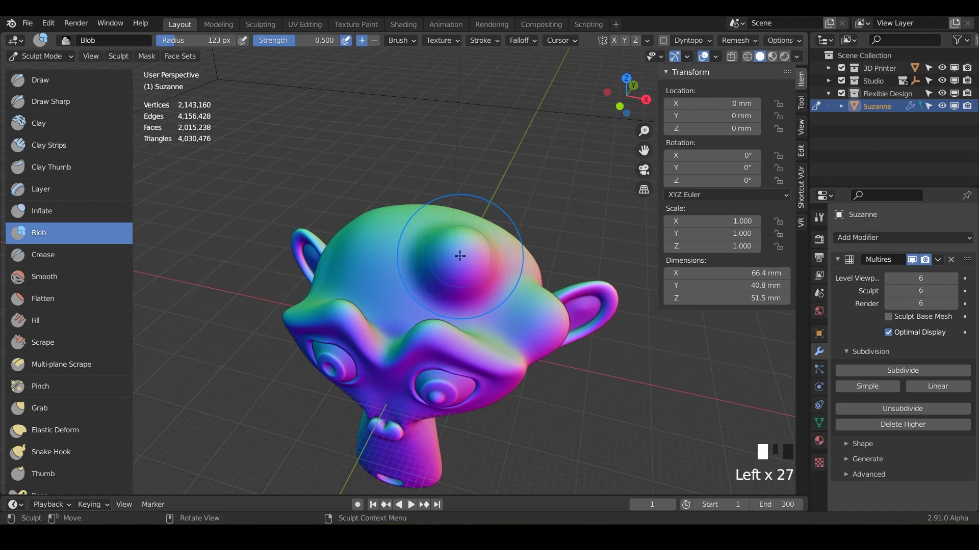
left_click(460, 256)
left_click(459, 256)
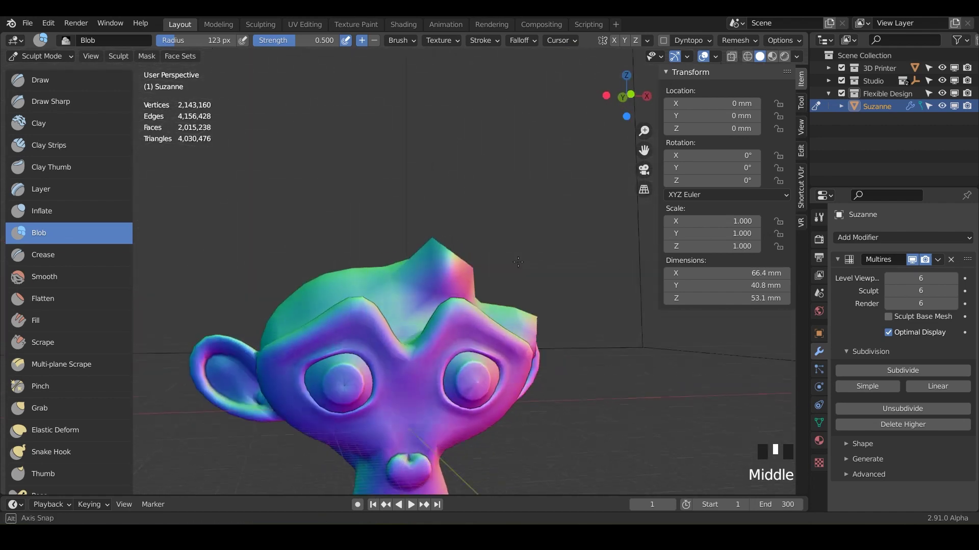
middle_click_drag(518, 262, 514, 285)
middle_click_drag(509, 326, 436, 300)
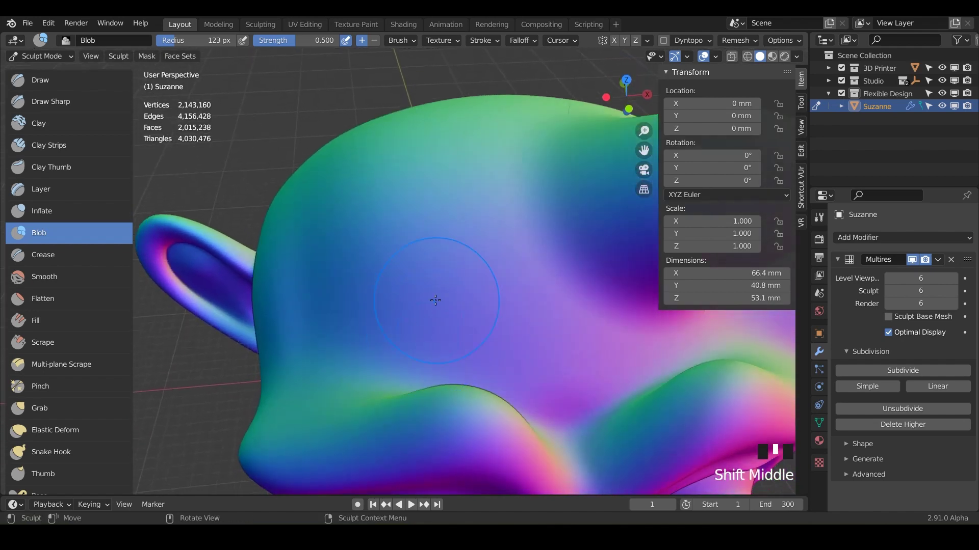
Raise a rounded bump on the side of the head and dent a first crater nearby
left_click(435, 300)
left_click(436, 300)
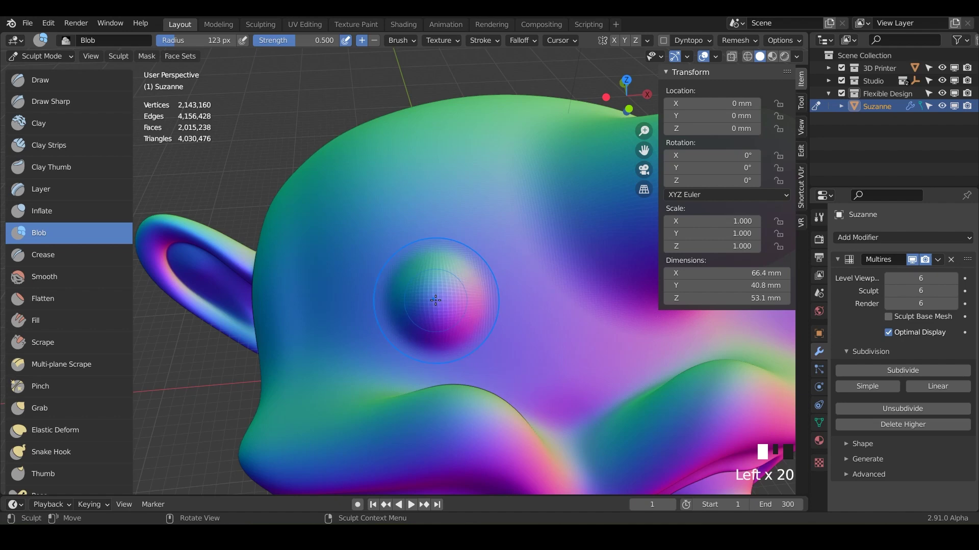
middle_click_drag(420, 301, 312, 322)
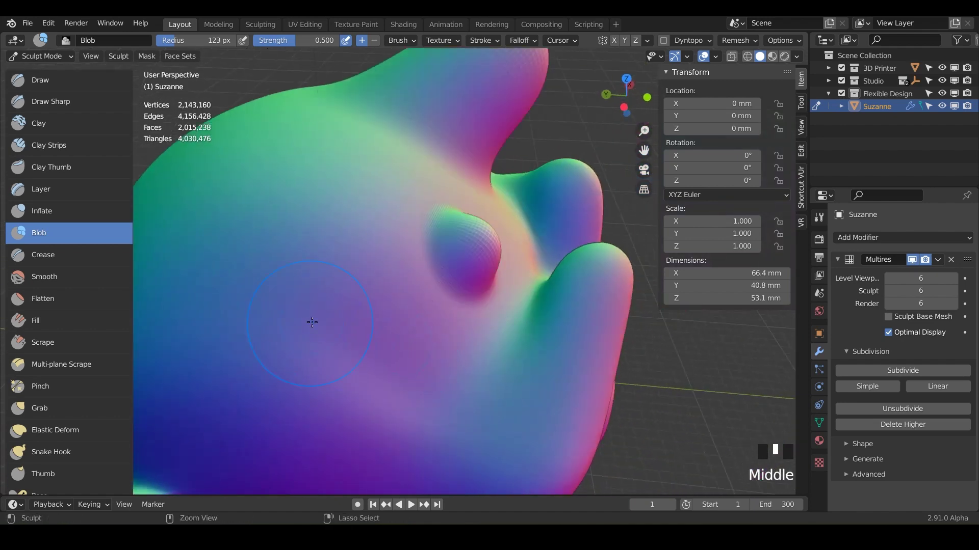
left_click(324, 300, "ctrl")
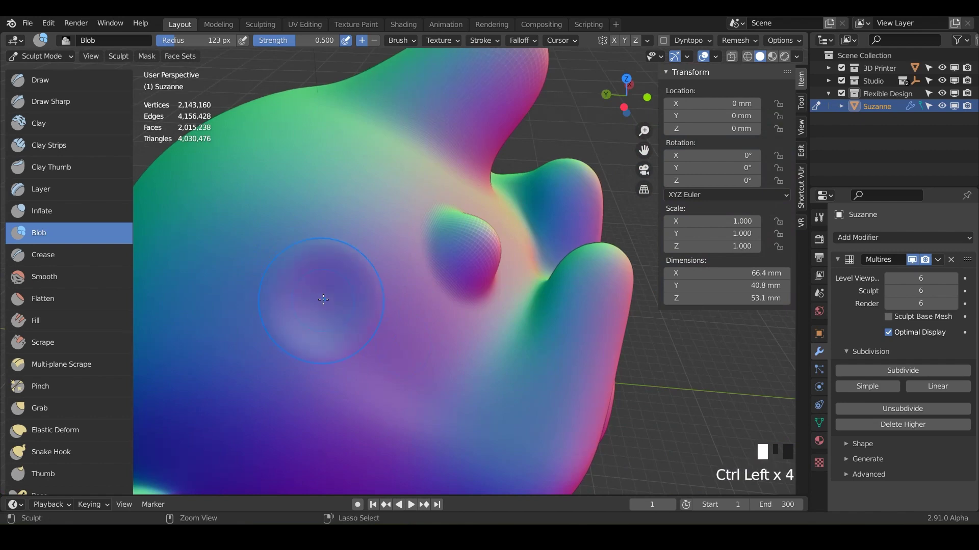
left_click(323, 299, "ctrl")
left_click(323, 299, "ctrl")
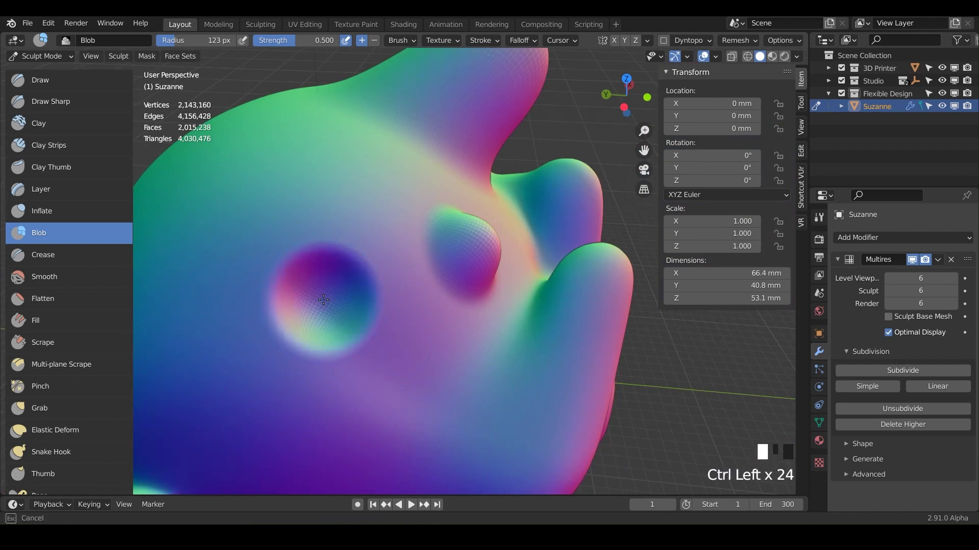
mouse_move(333, 339)
middle_mouse_down()
mouse_move(431, 361)
mouse_move(426, 371)
mouse_move(543, 323)
mouse_move(403, 342)
mouse_move(428, 375)
mouse_move(528, 286)
mouse_move(445, 303)
mouse_move(405, 291)
middle_mouse_up()
Zoom in and dent another deep crater into the head's surface
scroll(529, 286, "up", 3)
scroll(430, 299, "up", 3)
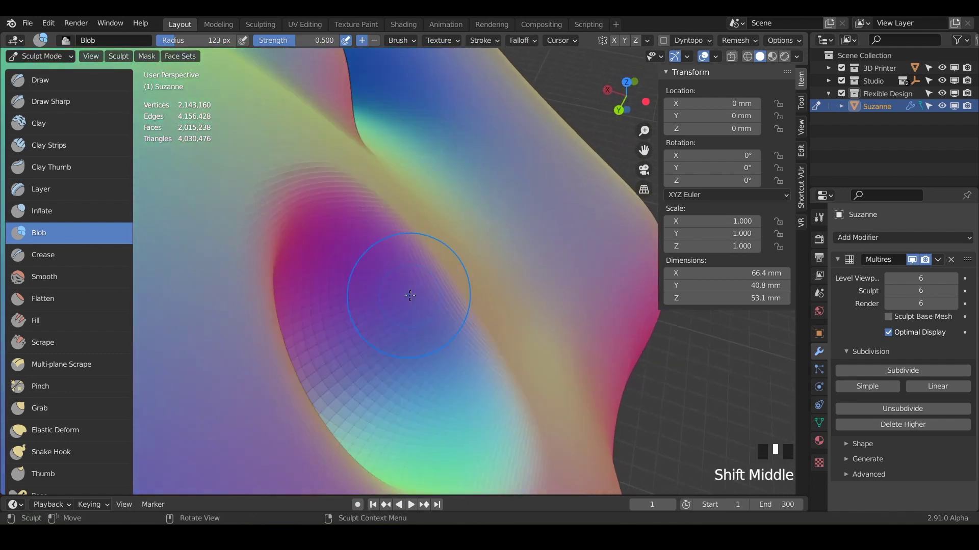
scroll(368, 304, "up", 2)
left_click(367, 304, "ctrl")
left_click(367, 303, "ctrl")
left_click(367, 304, "ctrl")
left_click(367, 303, "ctrl")
left_click(367, 303, "ctrl")
left_click(367, 303, "ctrl")
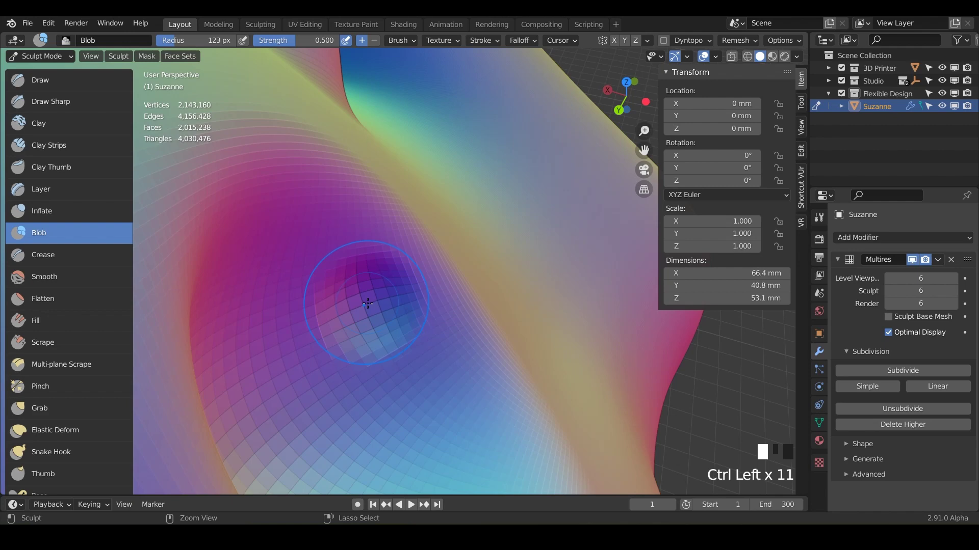
mouse_move(369, 303)
middle_mouse_down()
mouse_move(431, 383)
mouse_move(503, 384)
mouse_move(502, 311)
middle_mouse_up()
Dent a second and third crater alongside to extend the row across the head
left_click(463, 367, "ctrl")
left_click(462, 367, "ctrl")
left_click(462, 367, "ctrl")
left_click(463, 367, "ctrl")
left_click(462, 366, "ctrl")
left_click(463, 366, "ctrl")
middle_click_drag(573, 293, 458, 277, "shift")
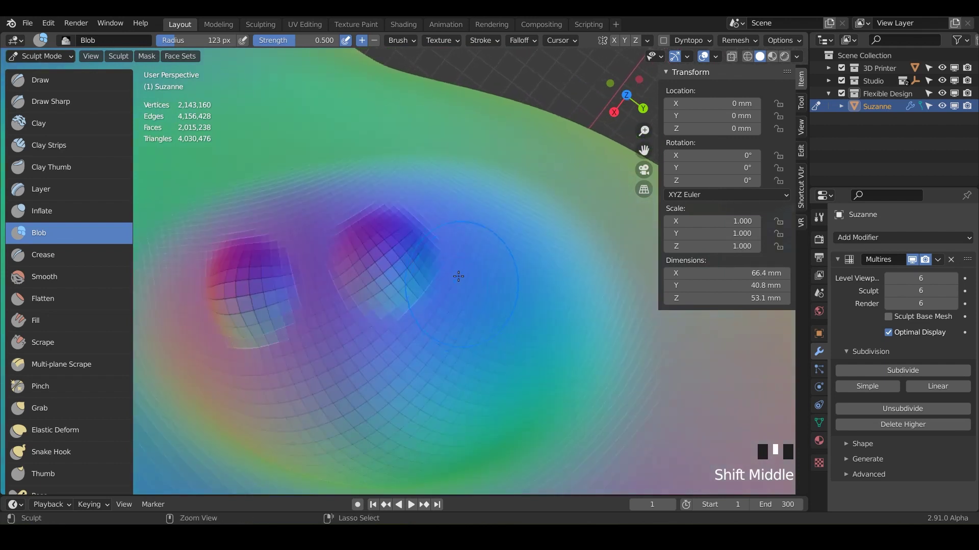
left_click(504, 278, "ctrl")
left_click(504, 277, "ctrl")
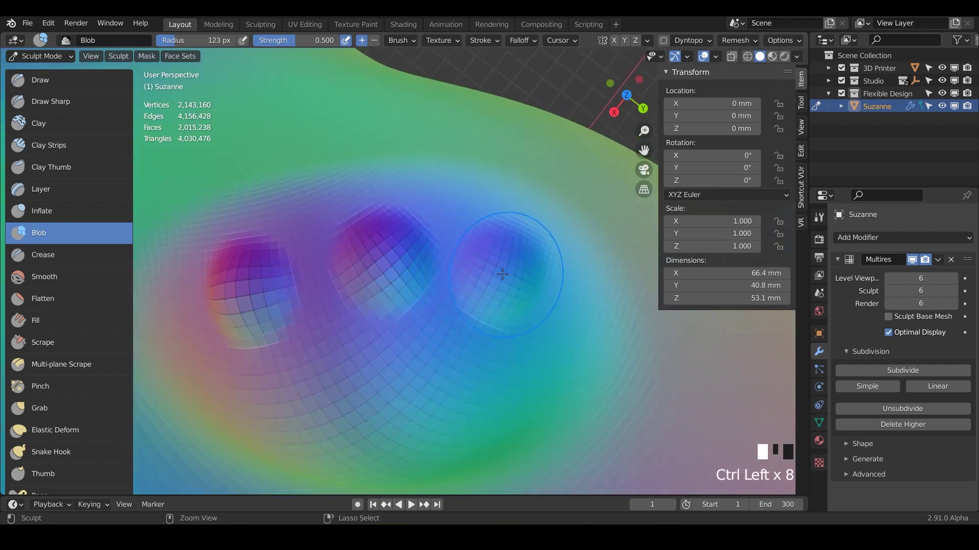
left_click(504, 277, "ctrl")
mouse_move(504, 278)
middle_mouse_down()
mouse_move(594, 278)
mouse_move(533, 220)
middle_mouse_up()
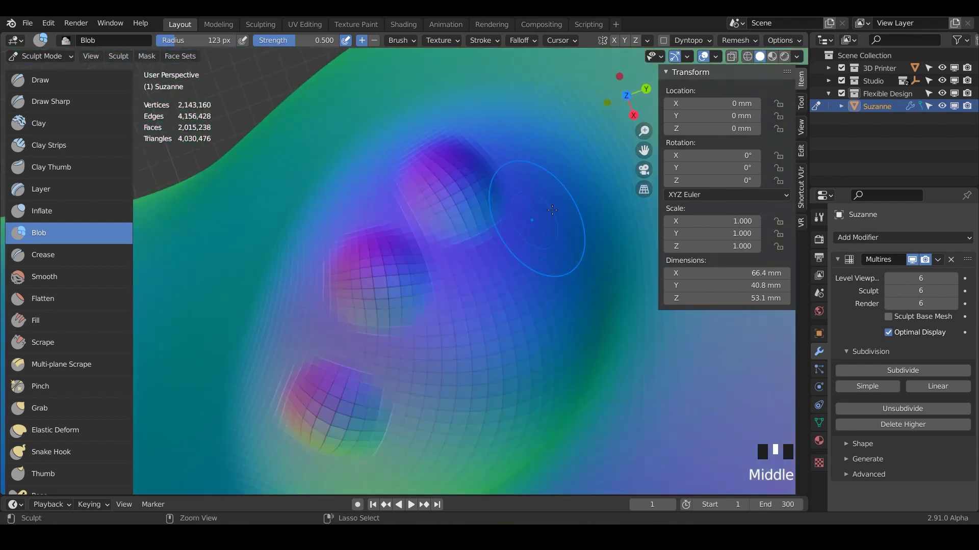
scroll(554, 199, "down", 5)
middle_click_drag(557, 188, 457, 257, "shift")
scroll(498, 179, "down", 6)
middle_click_drag(456, 258, 332, 283, "shift")
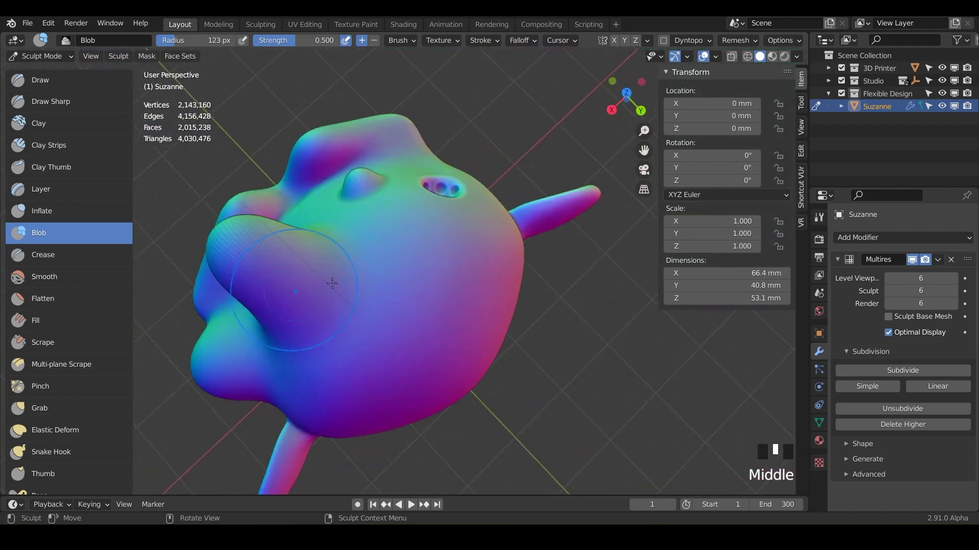
Raise more Blob bumps on Suzanne's head at the current strength
left_click(422, 269)
left_click(422, 269)
left_click(421, 269)
middle_click_drag(422, 268, 386, 257)
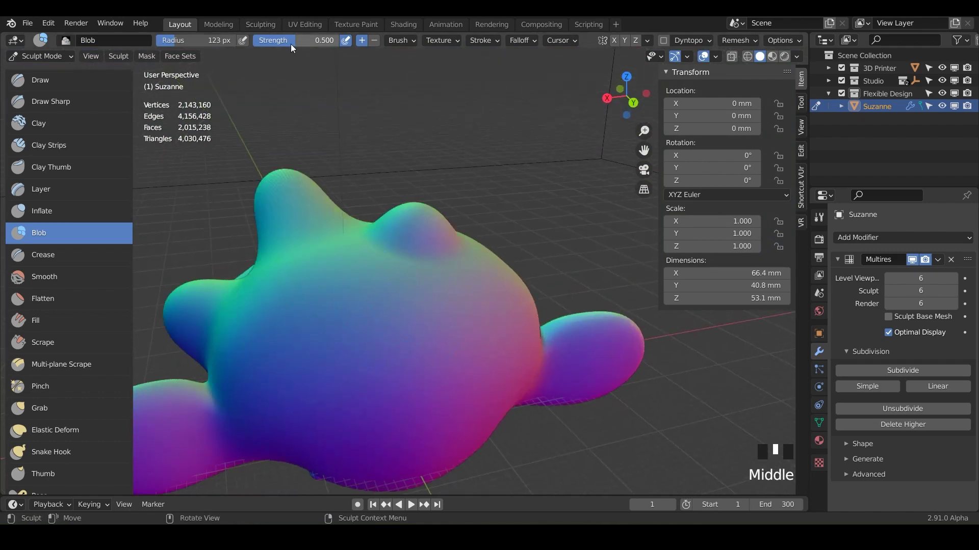
Raise the brush strength to 1.000 and build a strong bump on the head
left_click_drag(291, 44, 339, 41)
left_click(336, 321)
left_click(336, 321)
left_click(336, 321)
left_click(336, 321)
left_click(336, 320)
left_click(336, 321)
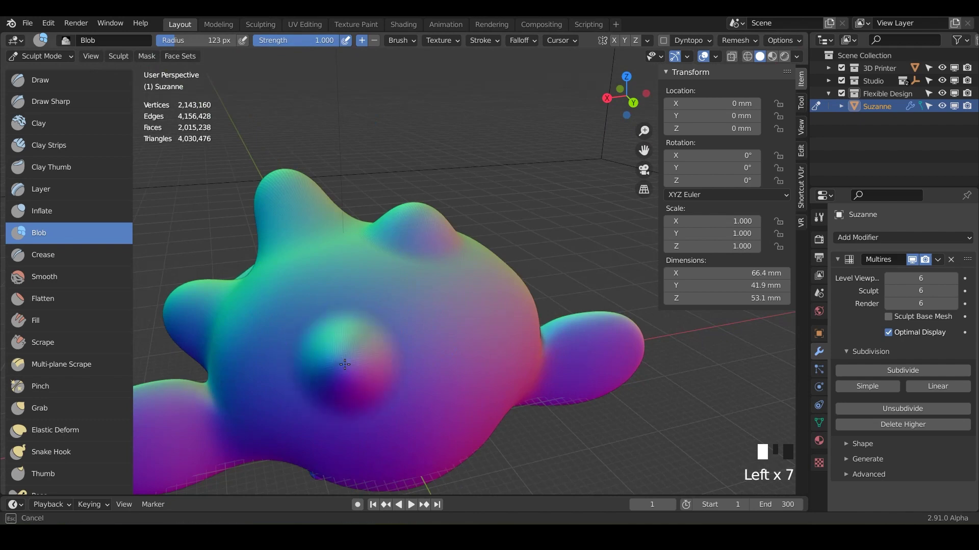
middle_click_drag(434, 439, 537, 368)
middle_click_drag(485, 284, 439, 326)
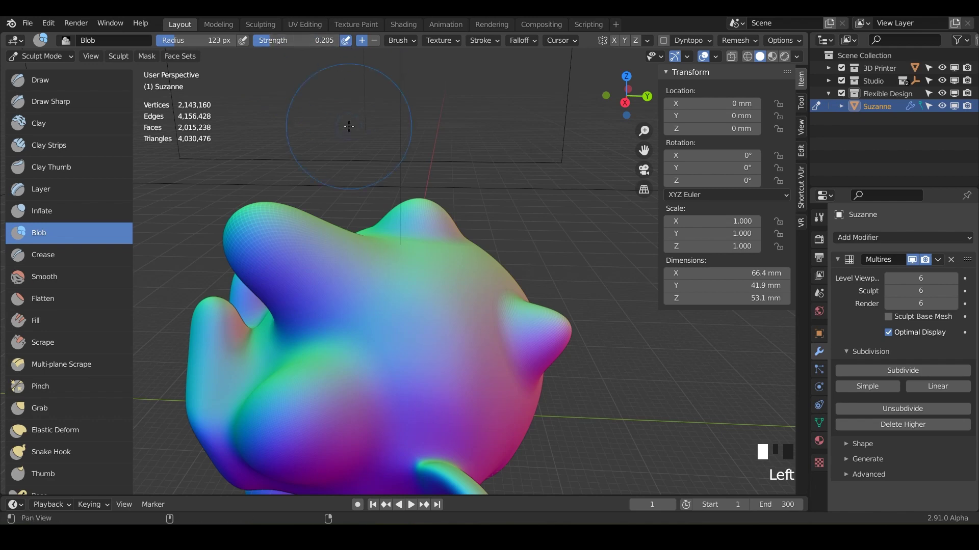
Raise a soft rounded Blob bump on the head with repeated strokes
middle_click_drag(348, 126, 341, 56, "shift")
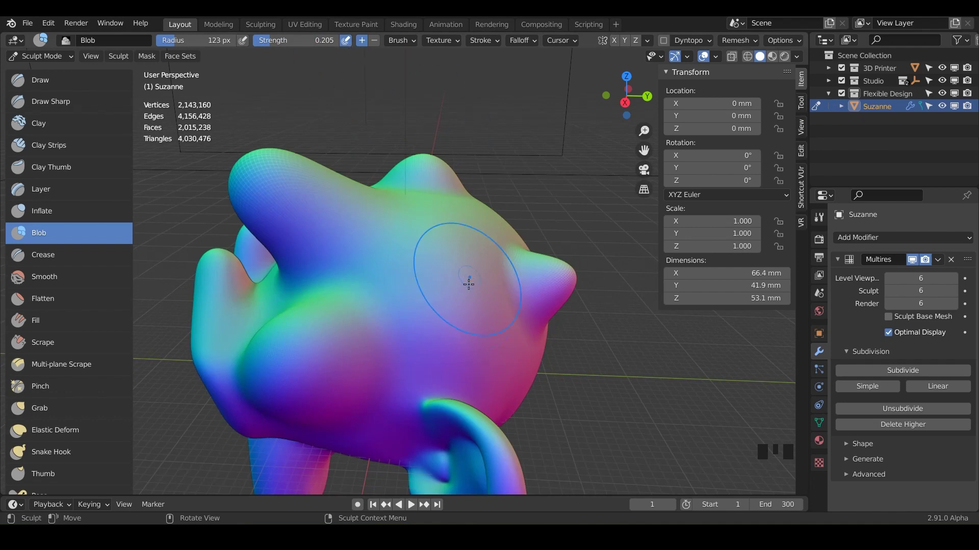
mouse_move(468, 282)
middle_mouse_down()
mouse_move(405, 326)
mouse_move(464, 227)
middle_mouse_up()
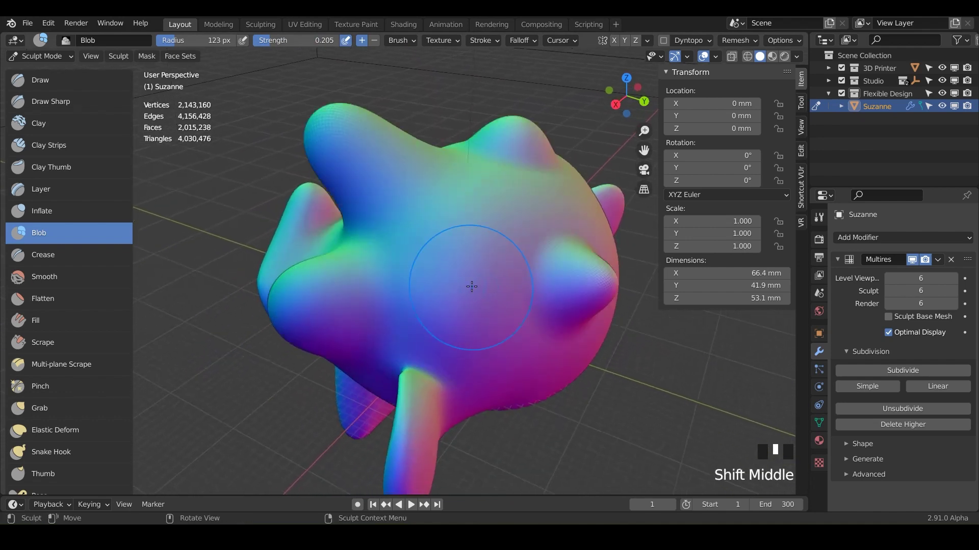
triple_click(472, 286)
triple_click(472, 286)
double_click(471, 286)
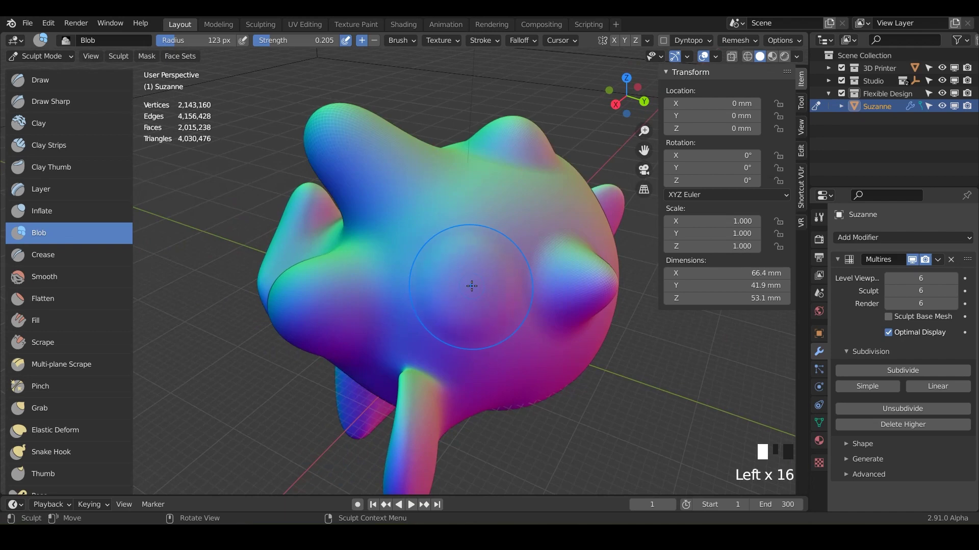
triple_click(471, 286)
double_click(471, 286)
triple_click(471, 286)
double_click(471, 286)
Grow a round Blob bulge on one cheek
mouse_move(472, 286)
middle_mouse_down()
mouse_move(528, 302)
mouse_move(525, 252)
mouse_move(571, 214)
mouse_move(515, 214)
mouse_move(389, 259)
mouse_move(492, 223)
middle_mouse_up()
scroll(516, 214, "up", 2)
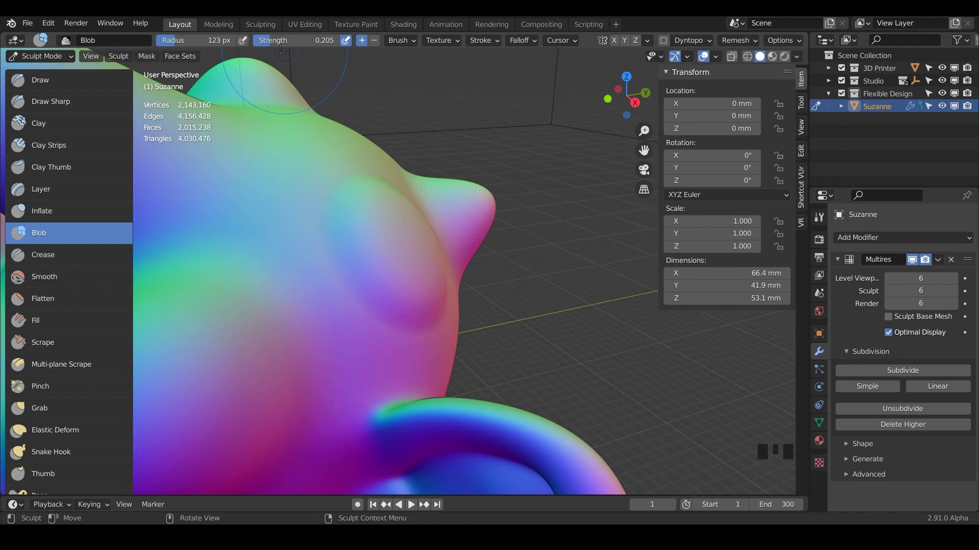
middle_click_drag(408, 283, 376, 293)
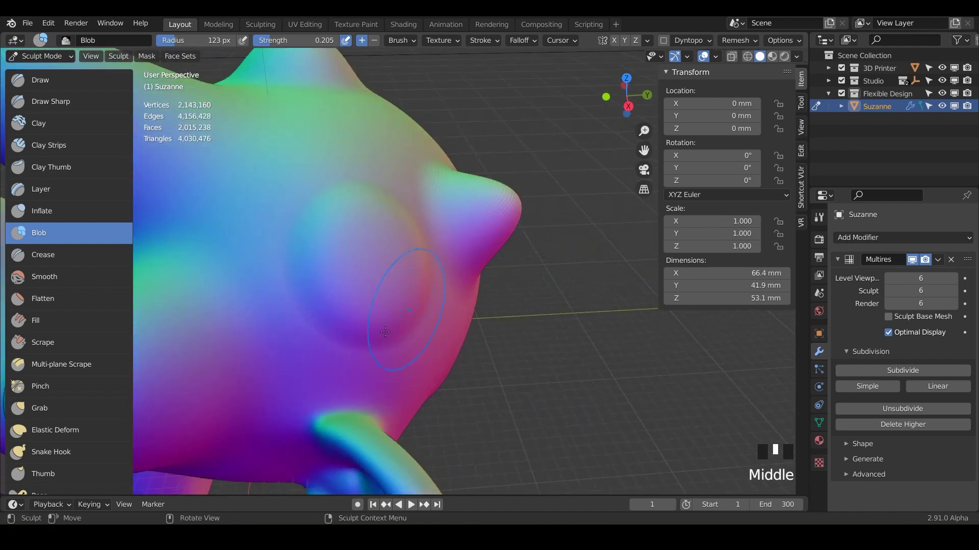
scroll(402, 327, "down", 4)
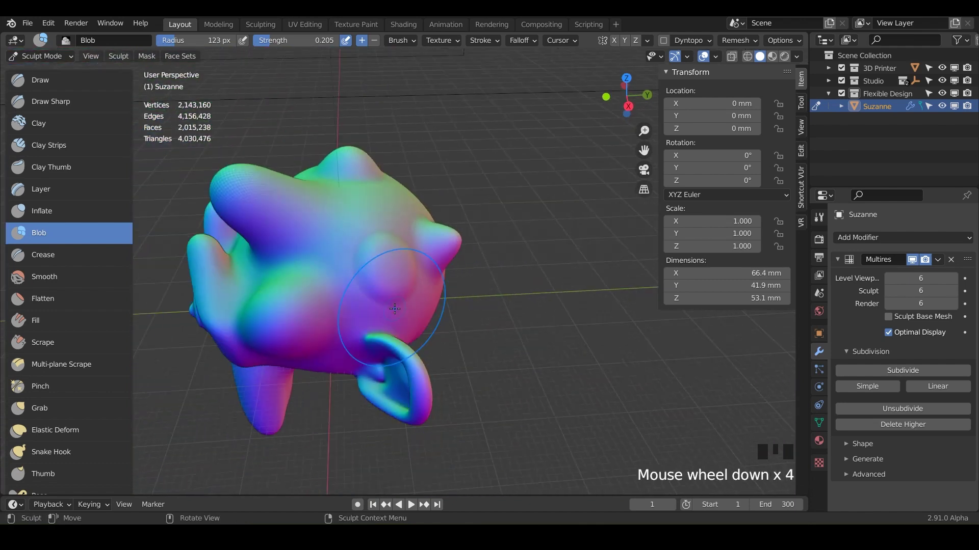
middle_click_drag(402, 326, 424, 311)
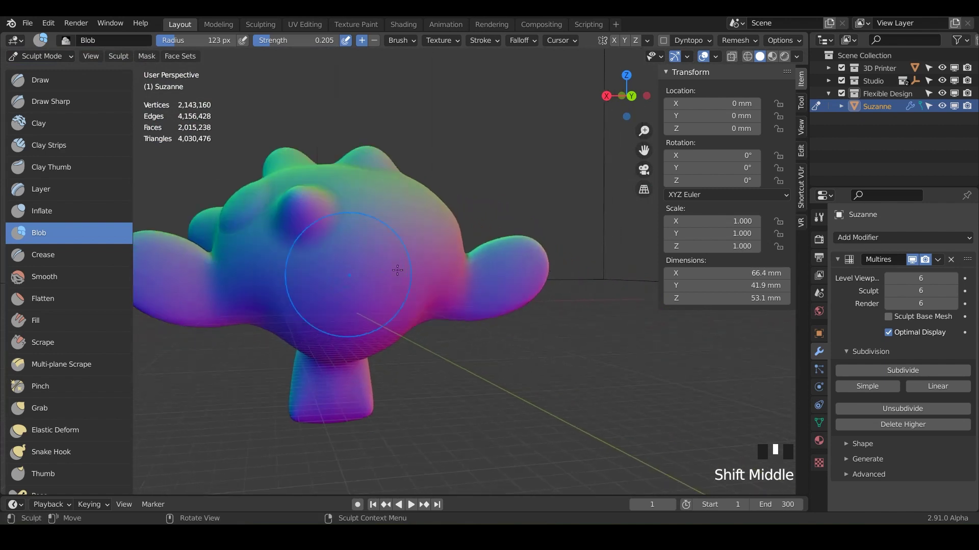
scroll(415, 280, "up", 3)
left_click(344, 276)
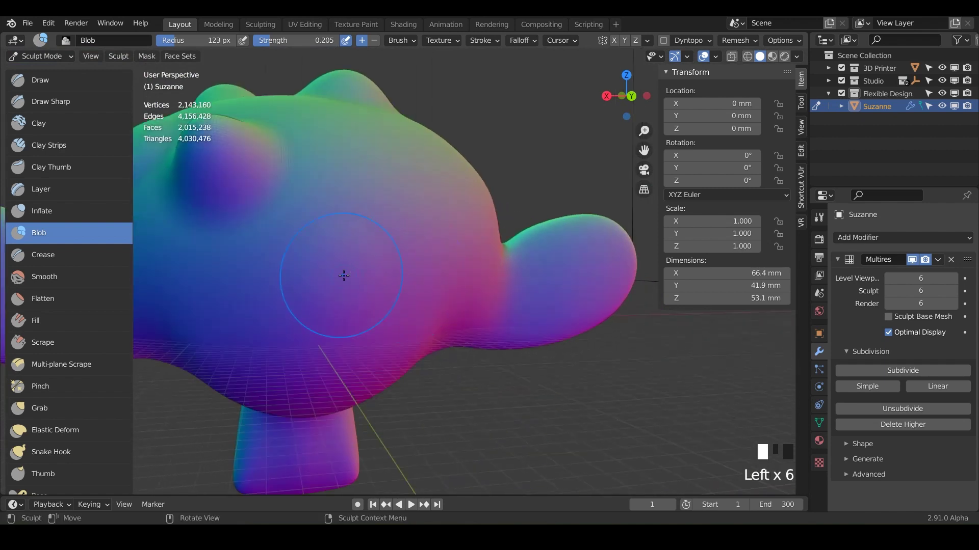
left_click(344, 275)
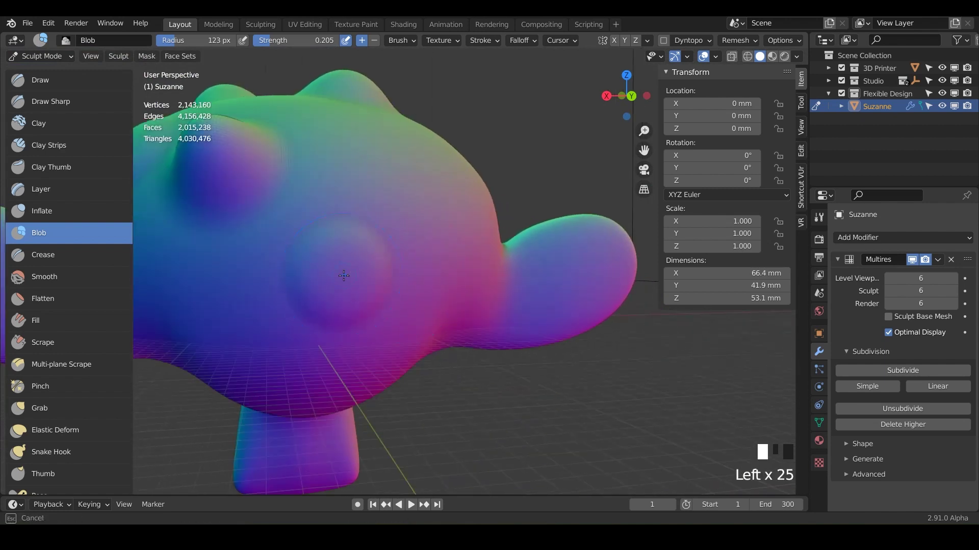
left_click(344, 276)
left_click(344, 276)
left_click(344, 275)
Bulge the other cheek into a matching rounded blob
middle_click_drag(442, 346, 262, 300)
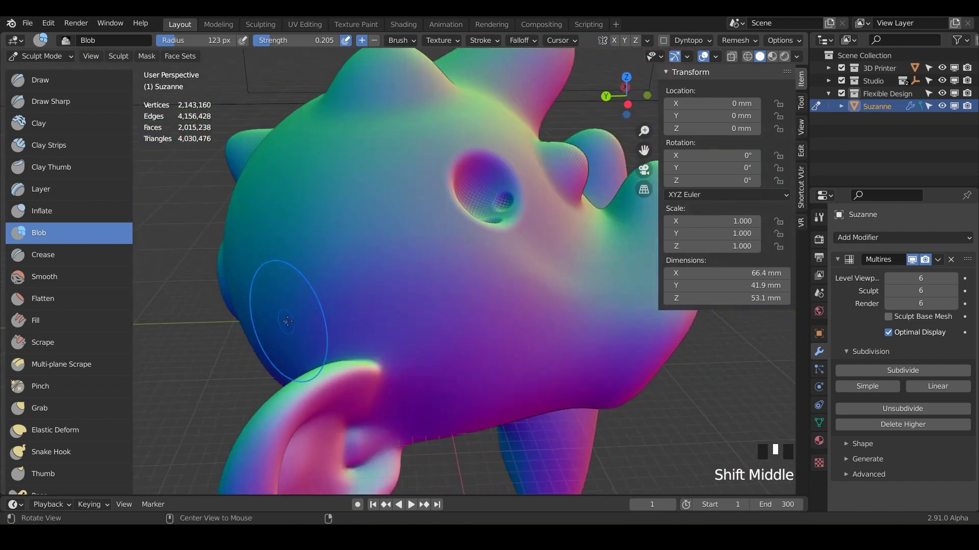
scroll(362, 347, "down", 1)
middle_click_drag(362, 347, 387, 298)
left_click(348, 295)
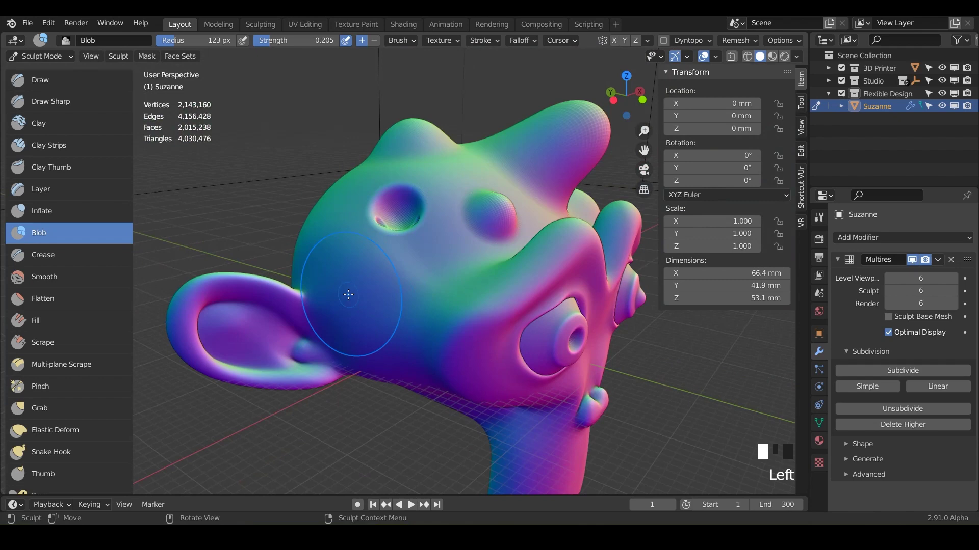
left_click(348, 295)
left_click(348, 295)
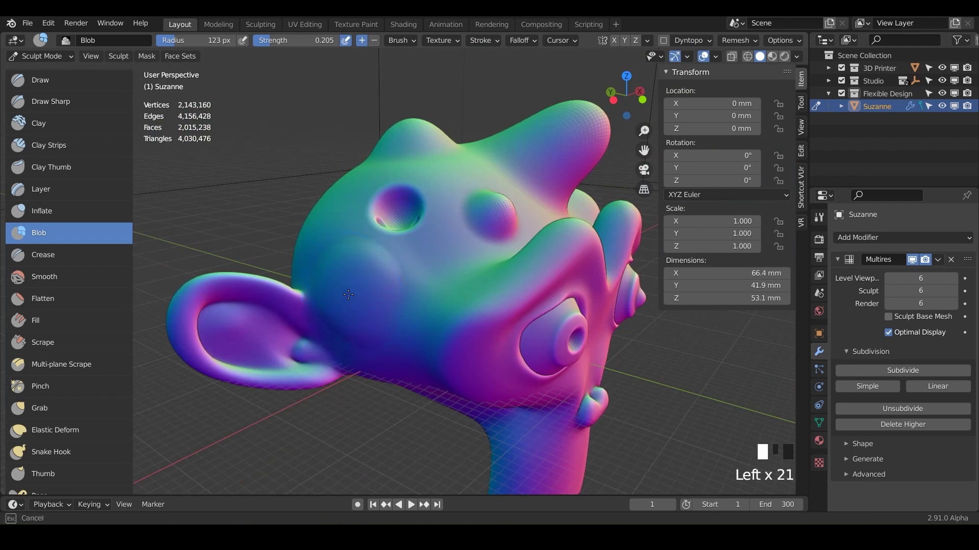
left_click(348, 295)
left_click(348, 294)
left_click(349, 294)
left_click(349, 295)
left_click(348, 294)
Raise a rounded bump on top of Suzanne's head
middle_click_drag(349, 295, 402, 227)
left_click(402, 228)
left_click(402, 228)
left_click(402, 228)
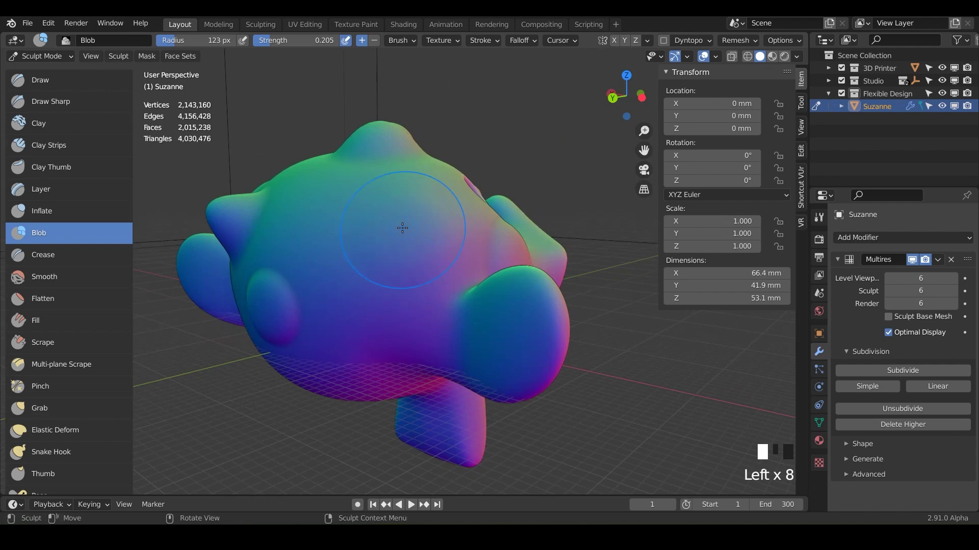
left_click(403, 228)
left_click(402, 228)
left_click(402, 228)
left_click(402, 228)
left_click(402, 228)
left_click(402, 228)
left_click(402, 228)
left_click(402, 228)
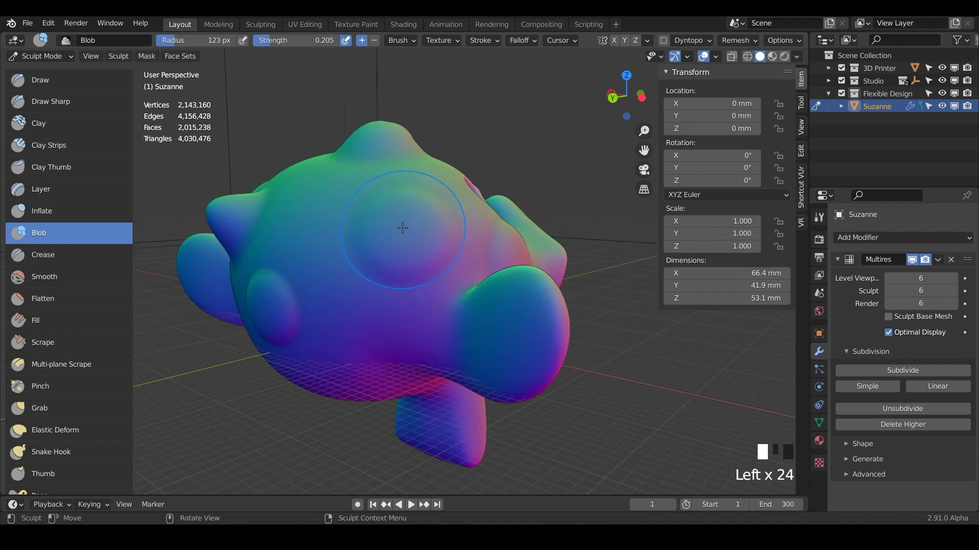
middle_click_drag(409, 259, 357, 253)
Set the Blob brush strength to 0.5 and shrink its radius to 41 px
scroll(340, 263, "up", 3)
scroll(360, 252, "up", 4)
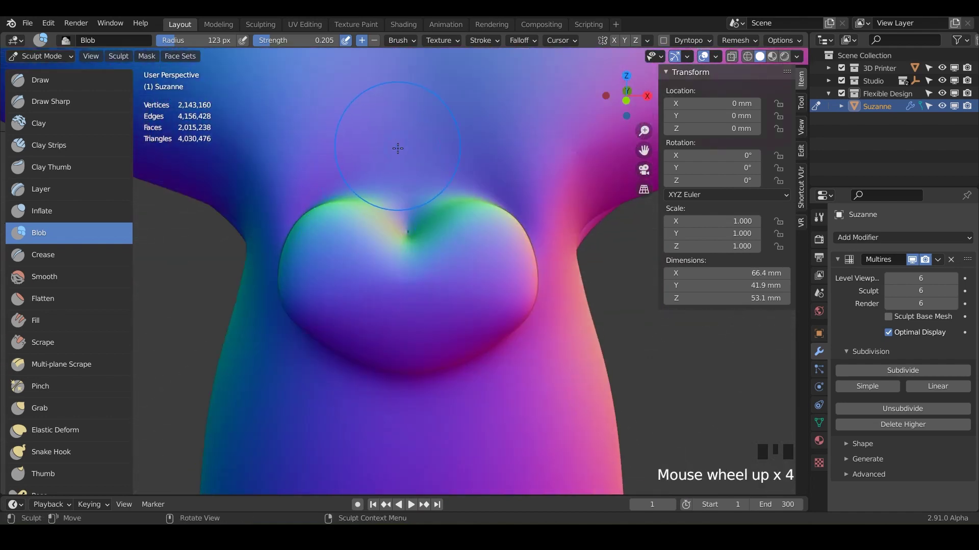
left_click(289, 41)
type(".")
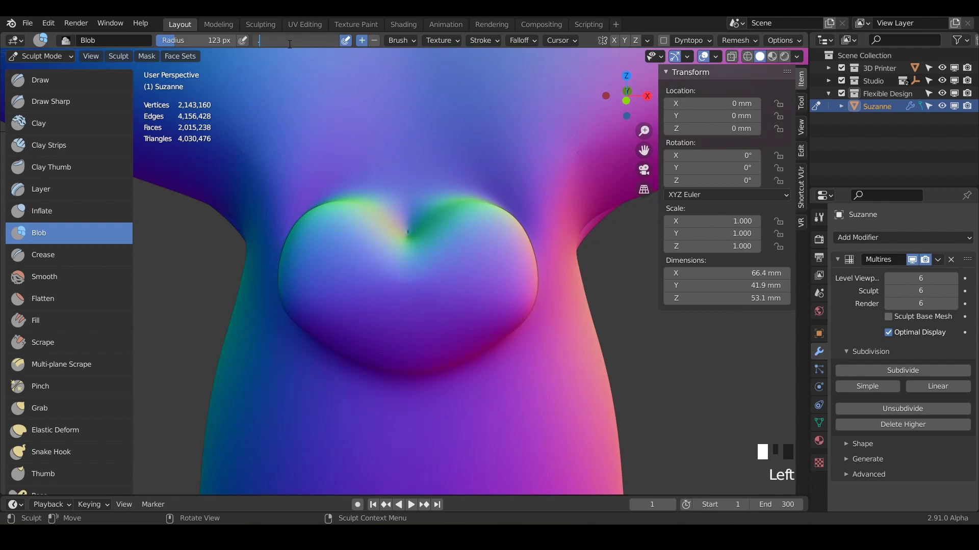
type("5")
key("Return")
scroll(401, 163, "down", 4)
key("f")
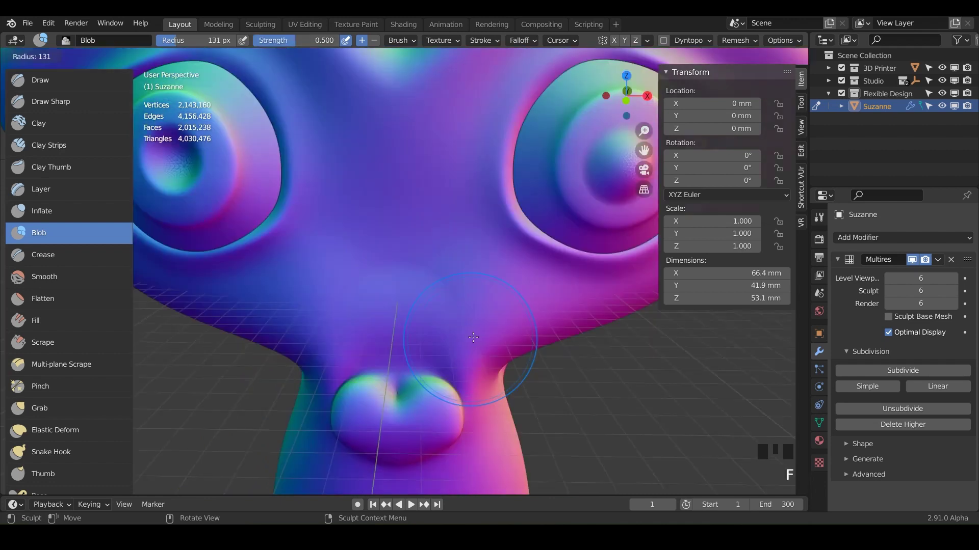
left_click(428, 334)
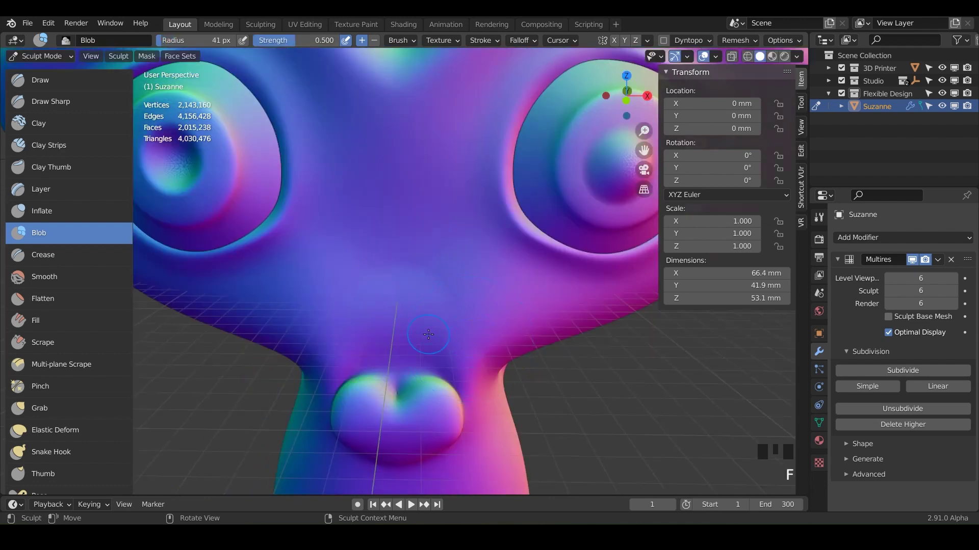
Place the first two dots just above the nose, building up the second
left_click(398, 314)
left_click(393, 244)
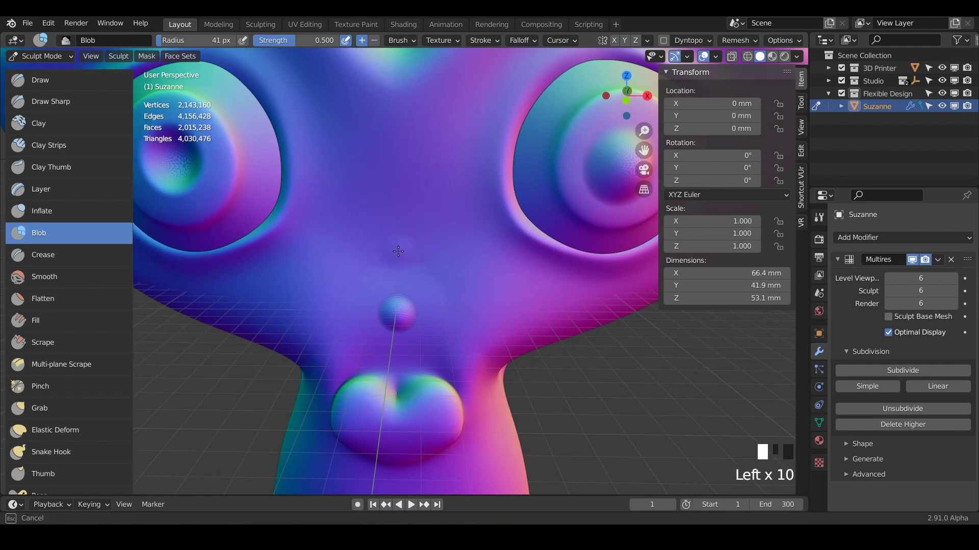
left_click(395, 247)
left_click(396, 248)
left_click(397, 250)
left_click(397, 251)
left_click(398, 250)
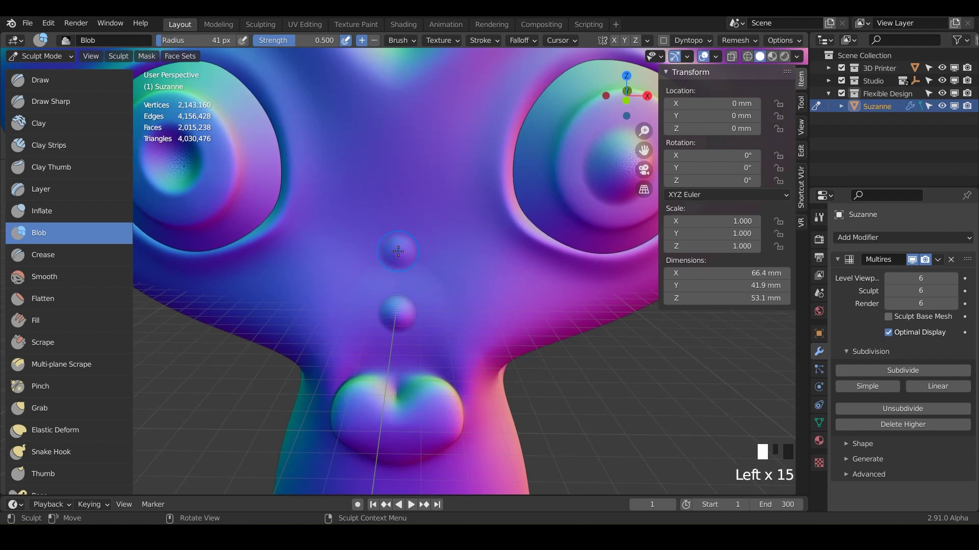
Add two more dots higher up the forehead to complete the vertical row
left_click(396, 193)
left_click(397, 193)
left_click(397, 193)
left_click(396, 194)
left_click(397, 193)
left_click(397, 189)
left_click(397, 184)
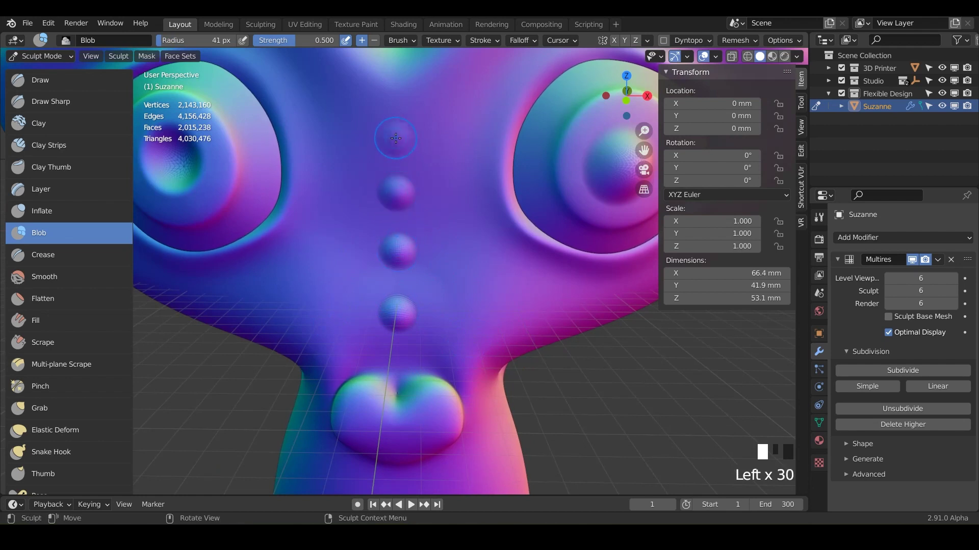
scroll(396, 138, "down", 2)
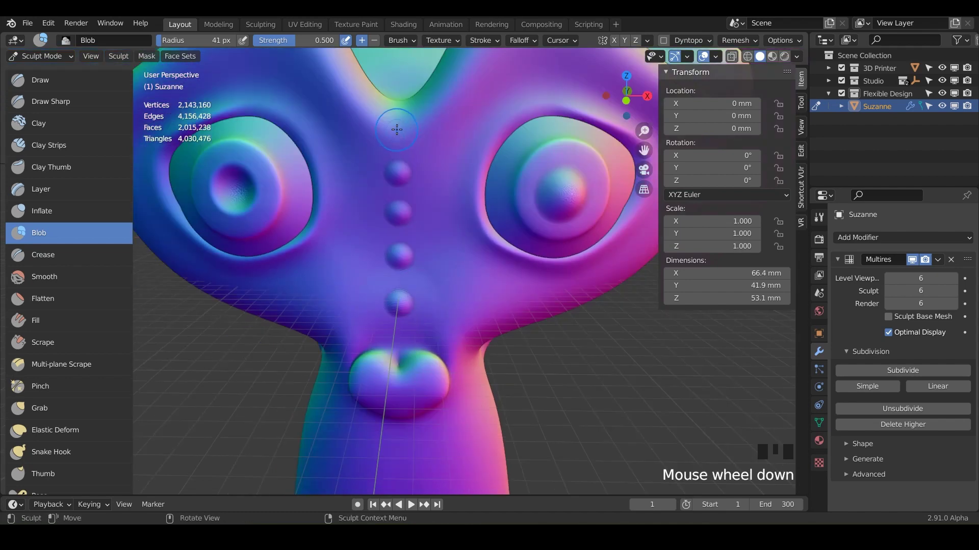
left_click(396, 130)
left_click(396, 129)
left_click(396, 129)
left_click(397, 129)
left_click(396, 129)
middle_click_drag(484, 214, 544, 198)
scroll(544, 199, "down", 4)
middle_click_drag(524, 267, 424, 288)
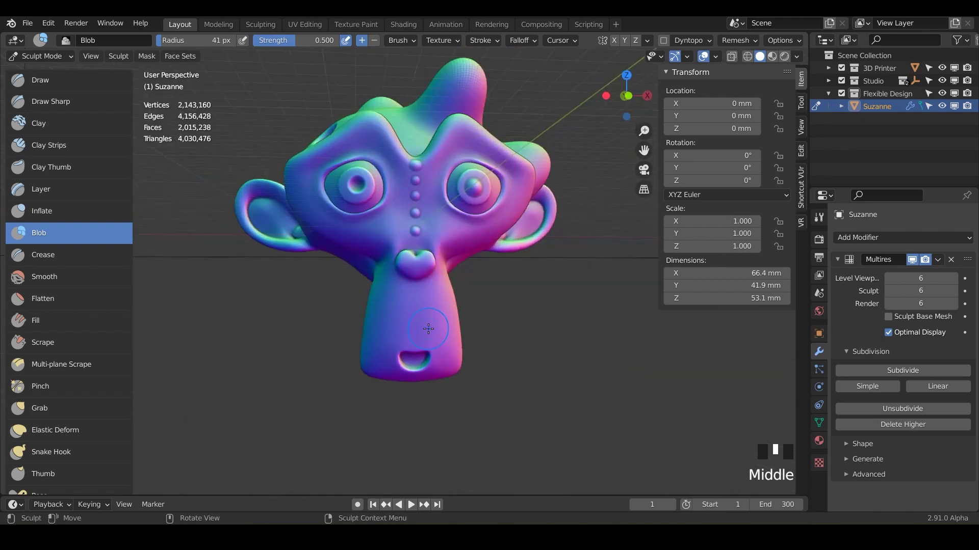
Enlarge the Blob radius to 95 px and press a trial dent into the nose
scroll(428, 328, "up", 6)
middle_click_drag(428, 329, 418, 323)
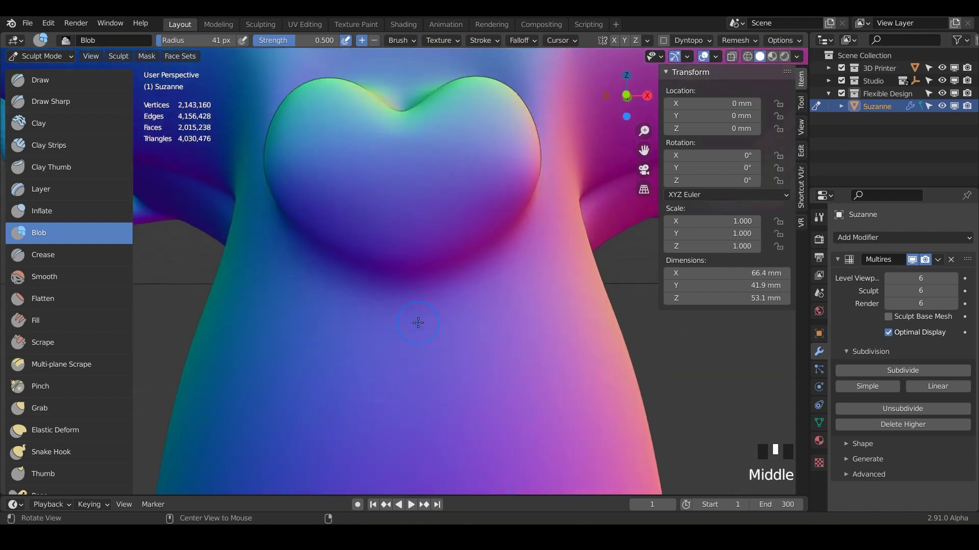
key("f")
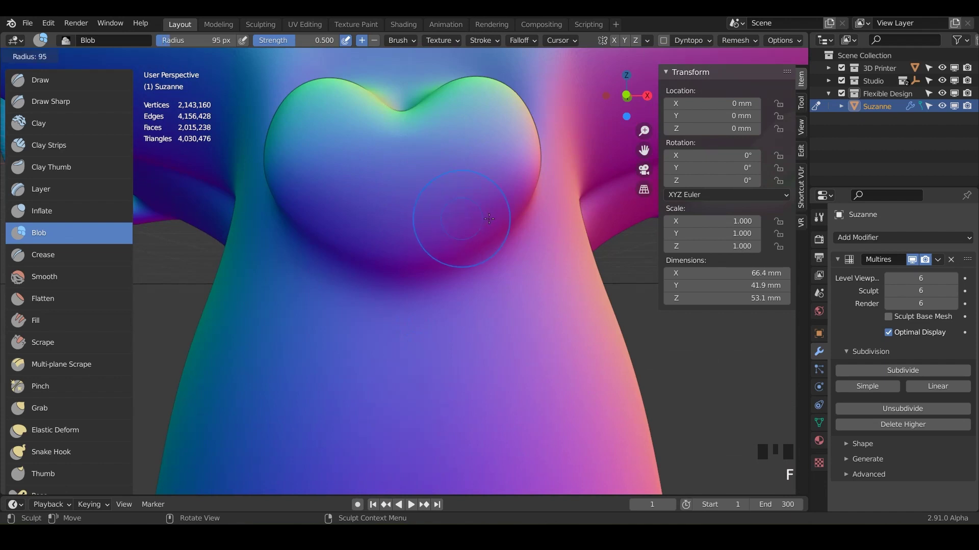
left_click(488, 219)
left_click_drag(474, 216, 499, 189, "ctrl")
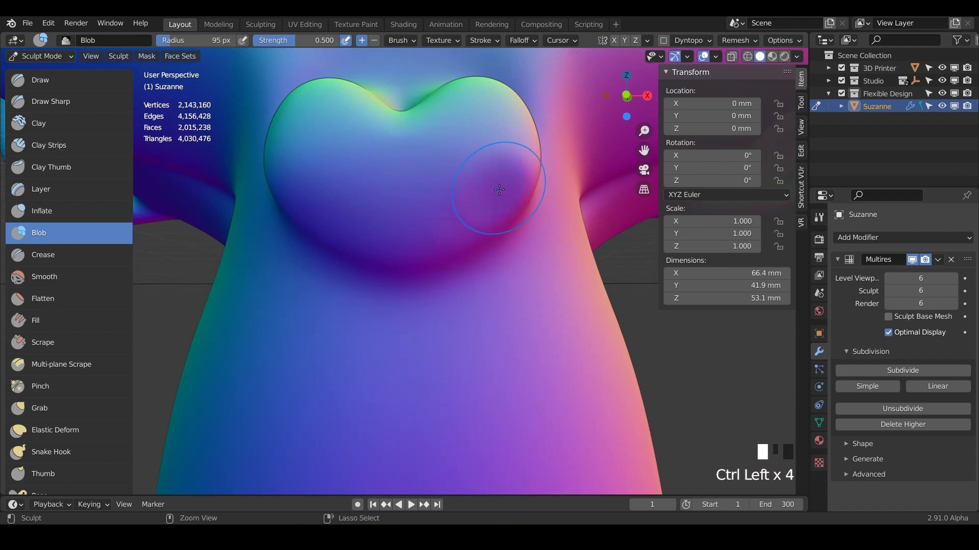
left_click(473, 212, "ctrl")
left_click(473, 212, "ctrl")
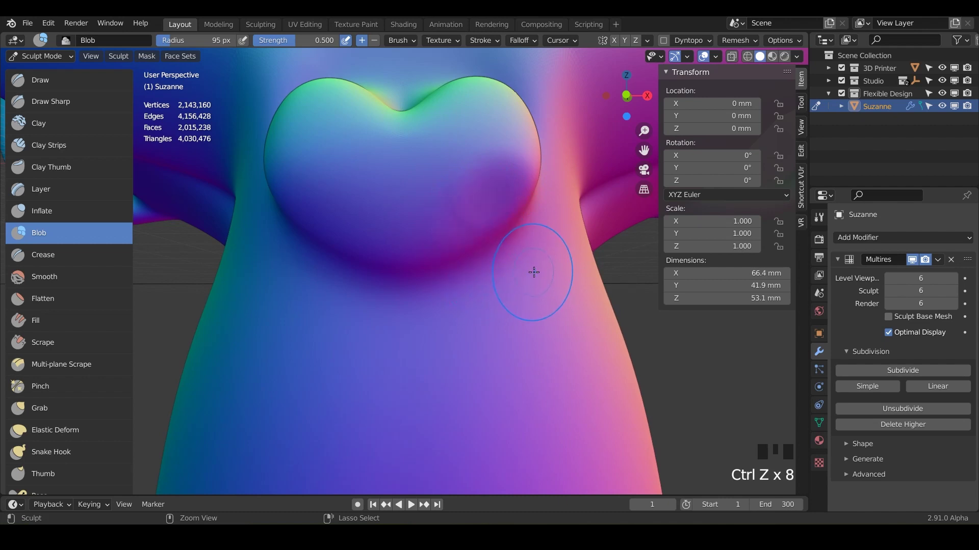
Undo the trial dent, enable X-axis mirror symmetry, and press the first nostril dent
key("ctrl+z")
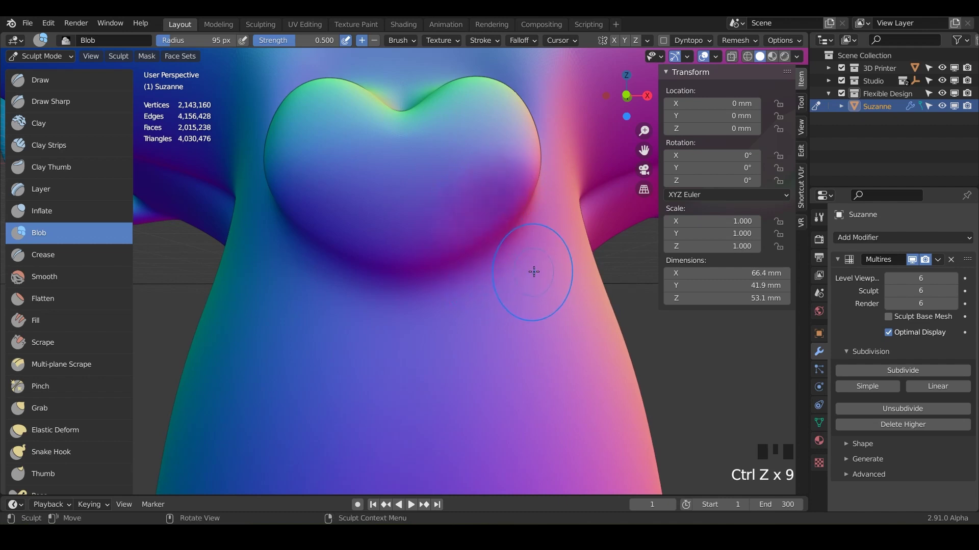
left_click(615, 40)
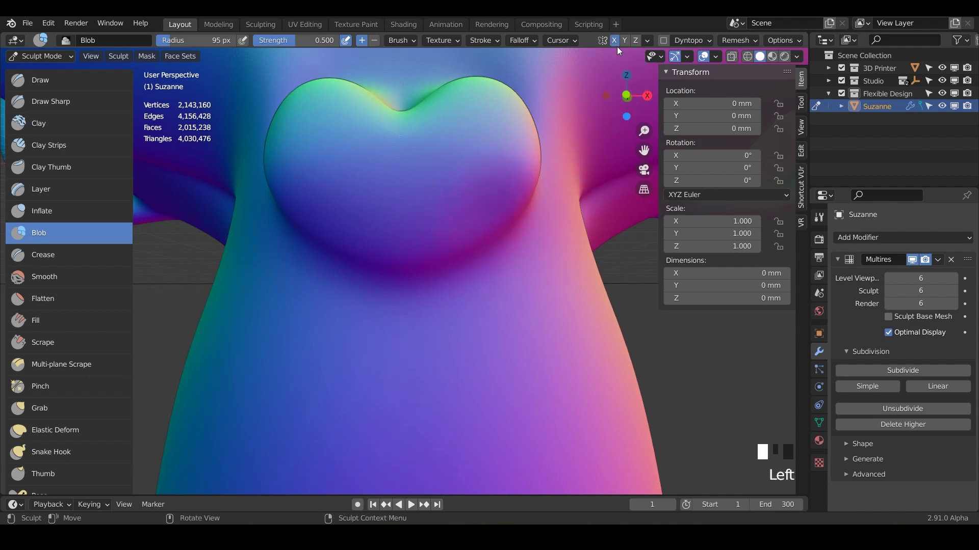
left_click(465, 216, "ctrl")
left_click(465, 216, "ctrl")
left_click(465, 216, "ctrl")
left_click(464, 216, "ctrl")
left_click(464, 216, "ctrl")
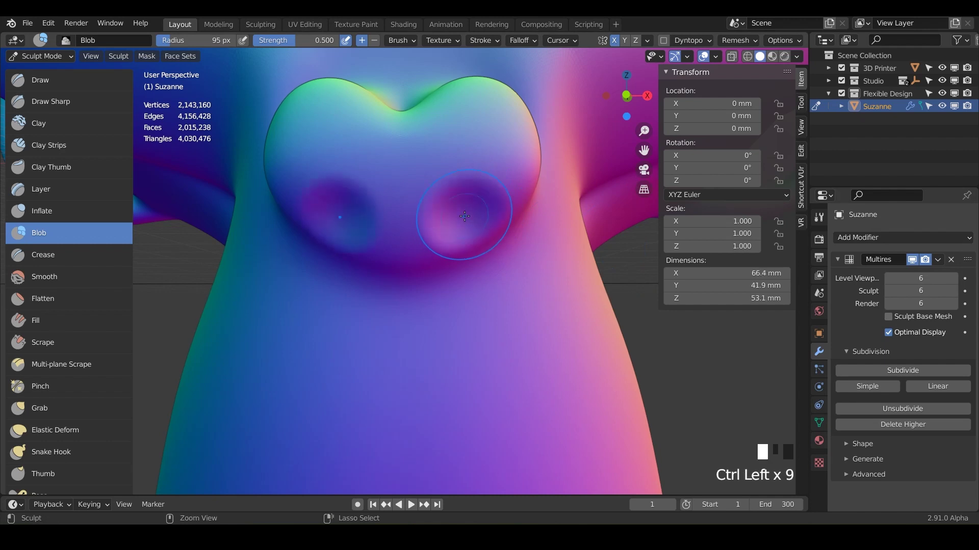
Deepen both mirrored nostrils with repeated strokes on the nose
left_click(475, 209, "ctrl")
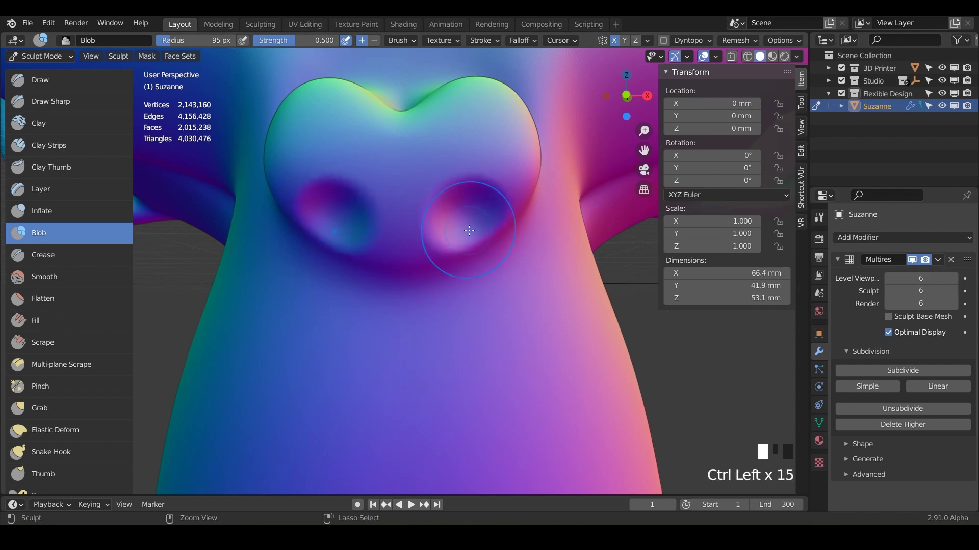
left_click(472, 213, "ctrl")
left_click(471, 212, "ctrl")
left_click(471, 212, "ctrl")
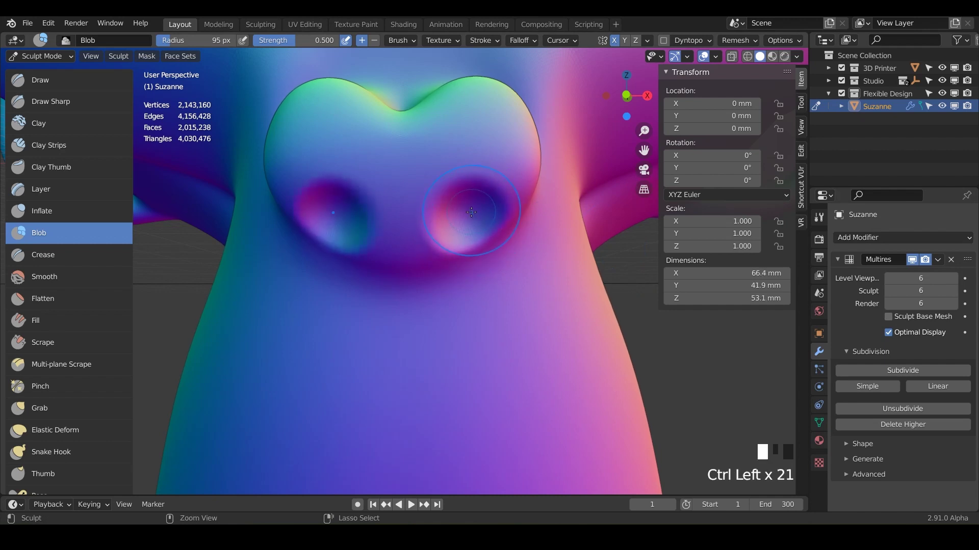
left_click(493, 198, "ctrl")
left_click(493, 197, "ctrl")
left_click(494, 197, "ctrl")
left_click(494, 197, "ctrl")
left_click(493, 197, "ctrl")
left_click(493, 198, "ctrl")
left_click(493, 197, "ctrl")
left_click(493, 197, "ctrl")
left_click(475, 214, "ctrl")
left_click(475, 215, "ctrl")
left_click(475, 214, "ctrl")
left_click(475, 214, "ctrl")
left_click(475, 214, "ctrl")
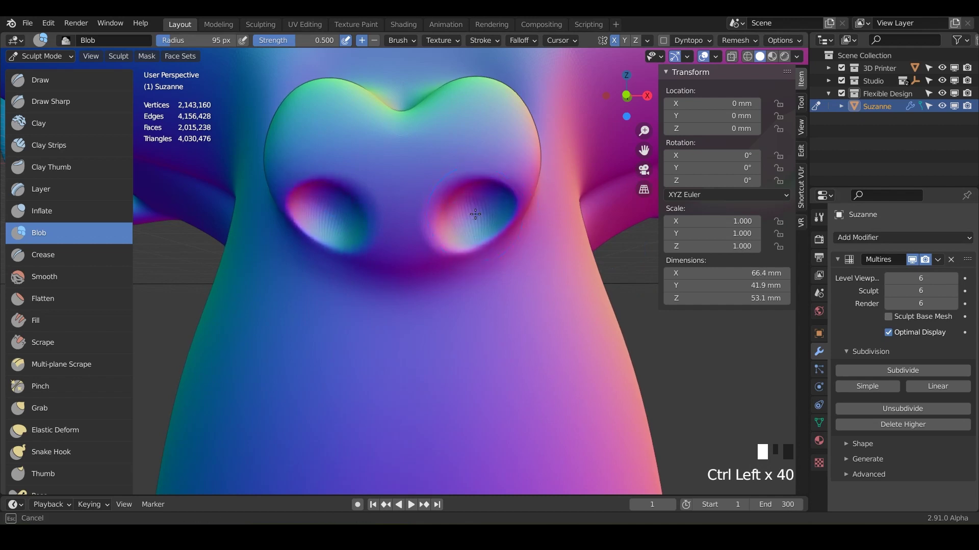
left_click(467, 226, "ctrl")
left_click(466, 226, "ctrl")
left_click(467, 227, "ctrl")
left_click(466, 226, "ctrl")
left_click(467, 227, "ctrl")
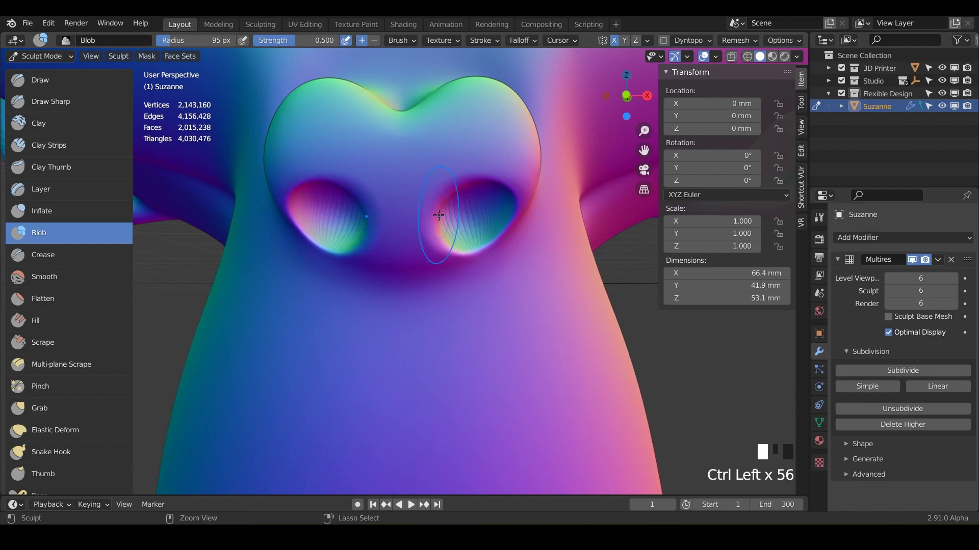
left_click(438, 215, "ctrl")
left_click(439, 215, "ctrl")
left_click(438, 215, "ctrl")
scroll(451, 297, "down", 11)
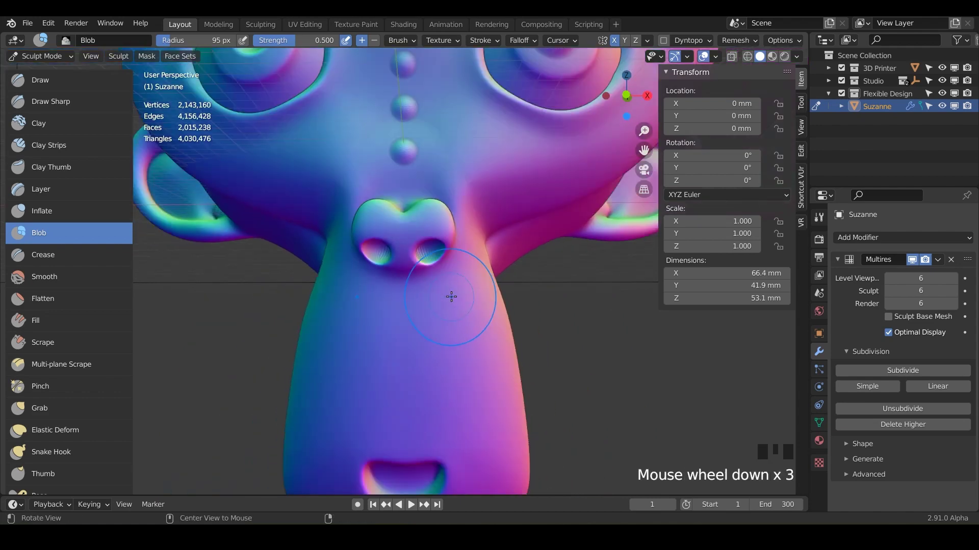
middle_click_drag(451, 299, 511, 267)
scroll(421, 348, "up", 3)
scroll(567, 286, "up", 4)
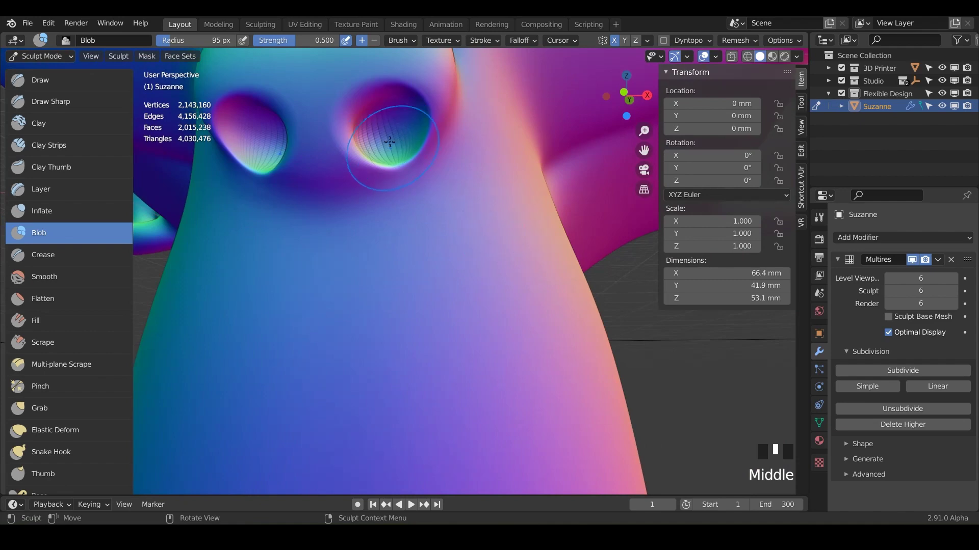
middle_click_drag(390, 142, 449, 204)
scroll(415, 171, "up", 3)
scroll(419, 185, "down", 2)
scroll(419, 184, "down", 5)
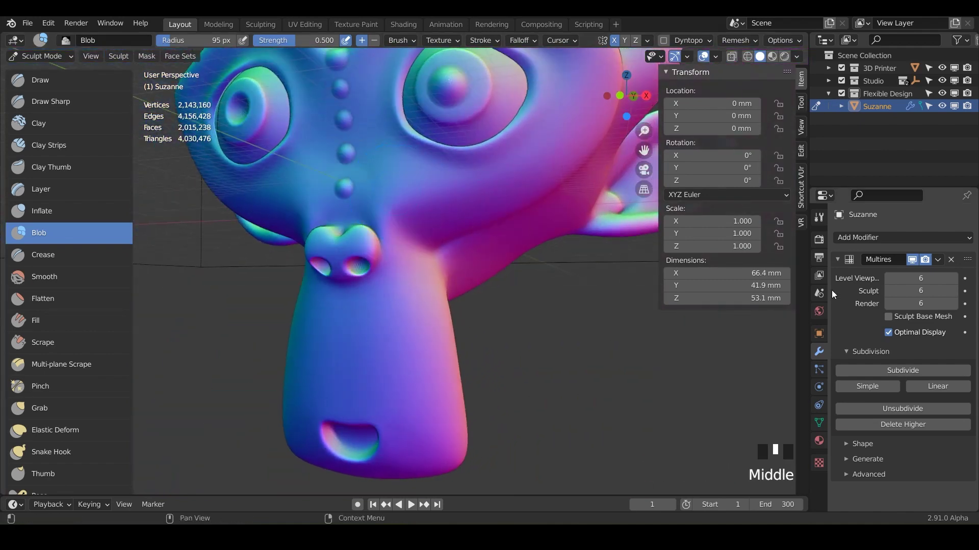
scroll(459, 286, "down", 4)
middle_click_drag(459, 286, 373, 203, "shift")
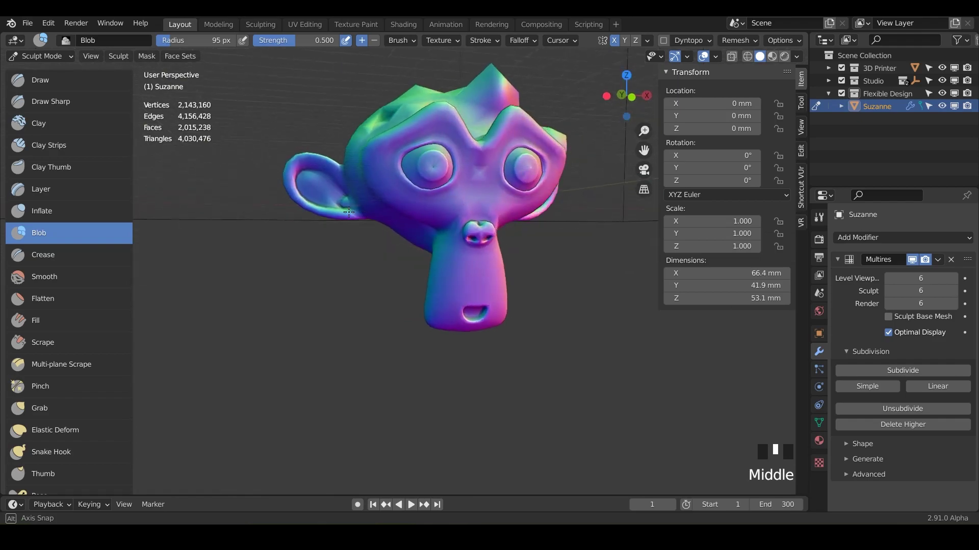